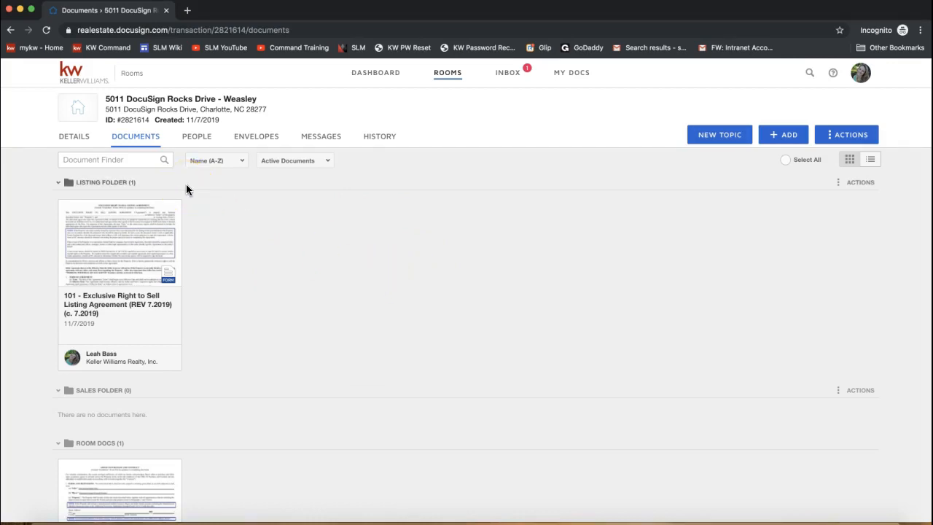
Highlight the realestate.docusign.com domain in the room page's web address.
{"action": "left_click", "coordinate": [168, 30]}
{"action": "left_click", "coordinate": [166, 29]}
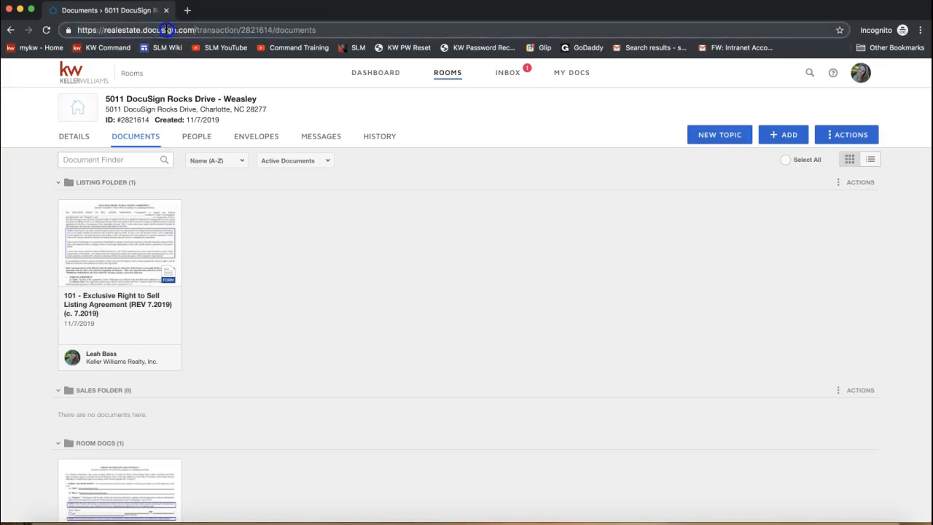
{"action": "left_click_drag", "start_coordinate": [196, 30], "coordinate": [104, 31]}
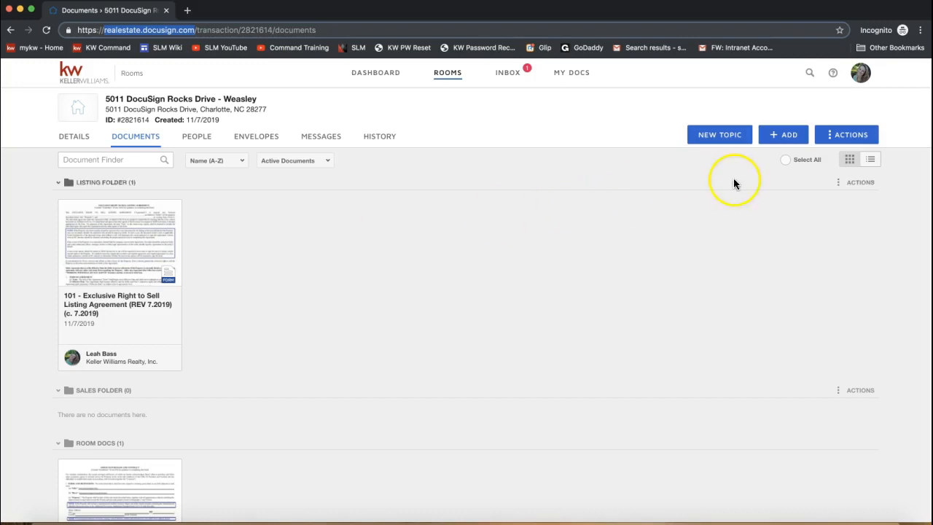
{"action": "left_click", "coordinate": [775, 182]}
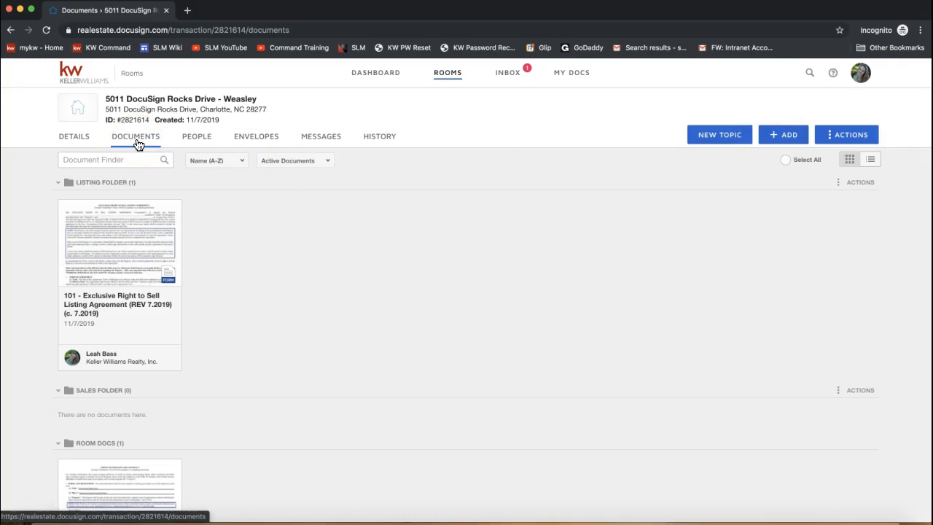
Start adding a document from the computer and browse the Desktop folder.
{"action": "left_click", "coordinate": [787, 141]}
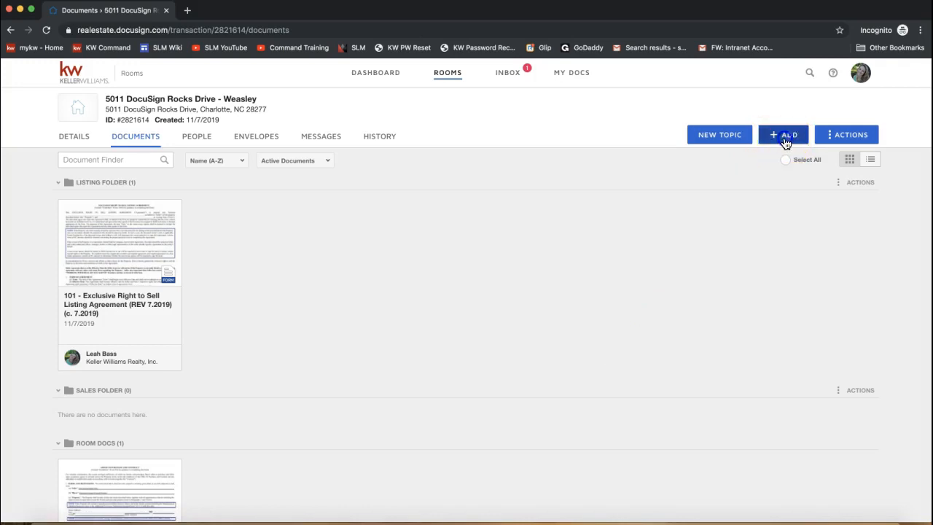
{"action": "left_click", "coordinate": [785, 160]}
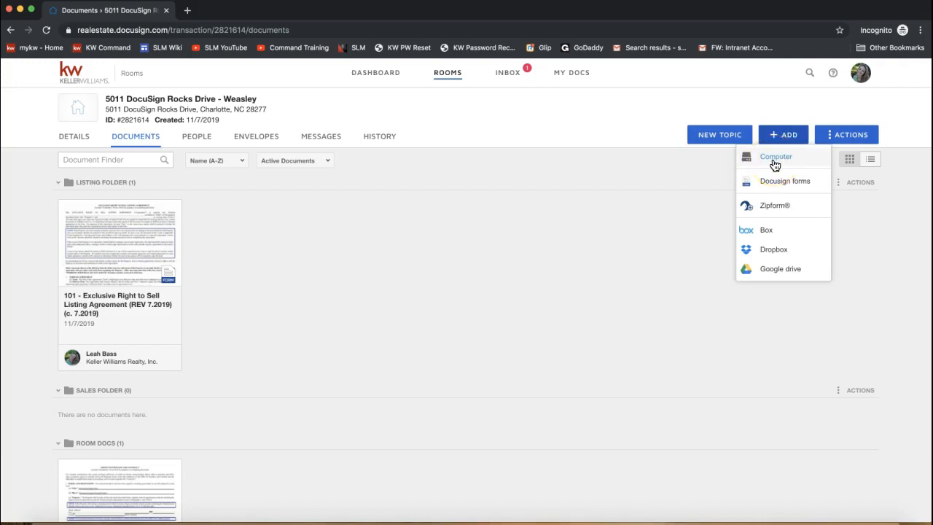
{"action": "left_click", "coordinate": [777, 162]}
{"action": "left_click", "coordinate": [771, 166]}
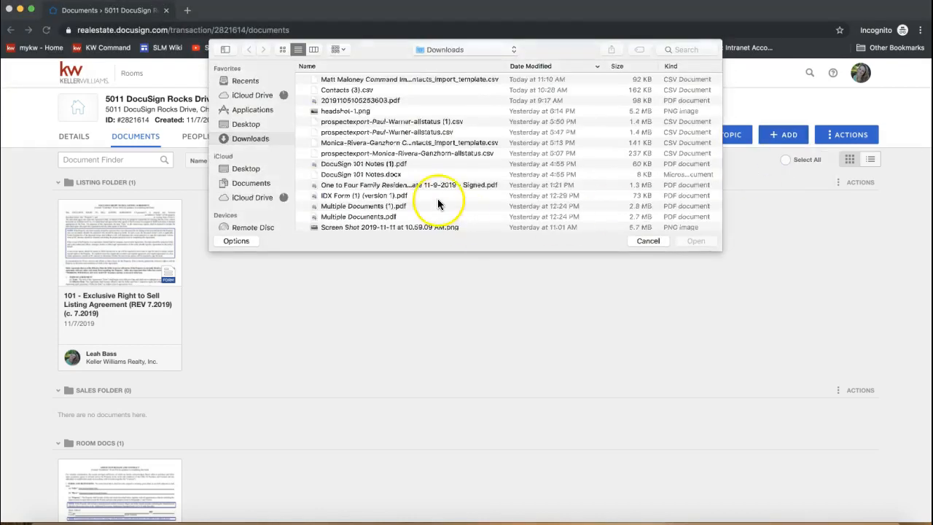
{"action": "left_click", "coordinate": [245, 124]}
Upload the 2-T Offer to Purchase and Contract PDF into Room Docs.
{"action": "scroll", "coordinate": [379, 153], "scroll_direction": "down", "scroll_amount": 3}
{"action": "scroll", "coordinate": [379, 152], "scroll_direction": "down", "scroll_amount": 10}
{"action": "scroll", "coordinate": [378, 148], "scroll_direction": "down", "scroll_amount": 3}
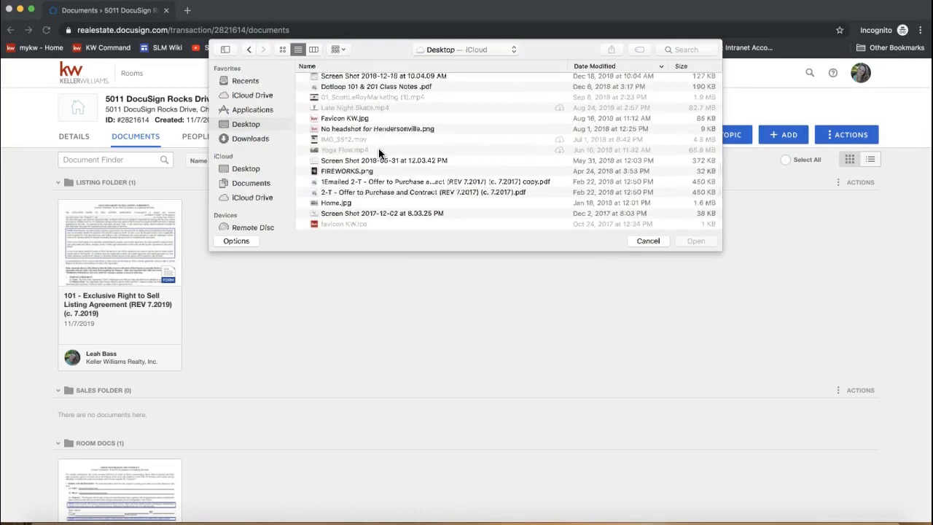
{"action": "scroll", "coordinate": [379, 154], "scroll_direction": "down", "scroll_amount": 2}
{"action": "left_click", "coordinate": [364, 167]}
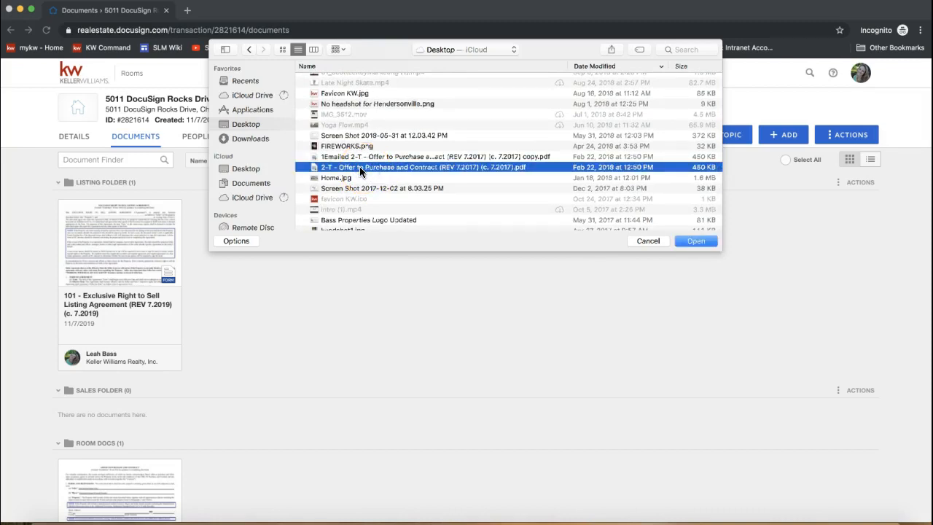
{"action": "double_click", "coordinate": [360, 166]}
{"action": "left_click", "coordinate": [358, 422]}
{"action": "scroll", "coordinate": [321, 366], "scroll_direction": "down", "scroll_amount": 3}
{"action": "scroll", "coordinate": [321, 367], "scroll_direction": "down", "scroll_amount": 1}
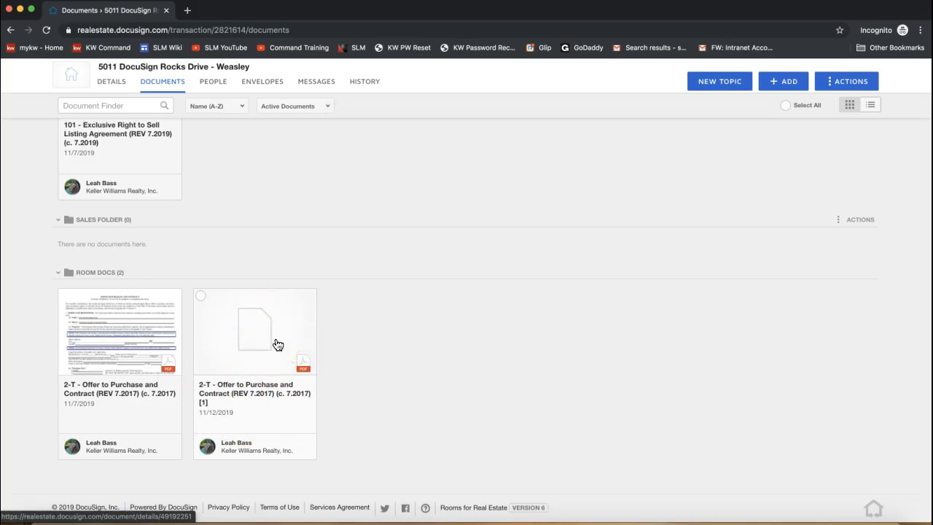
Open the new 2-T contract in the viewer and choose DocuSign from Document Actions.
{"action": "left_click", "coordinate": [246, 334]}
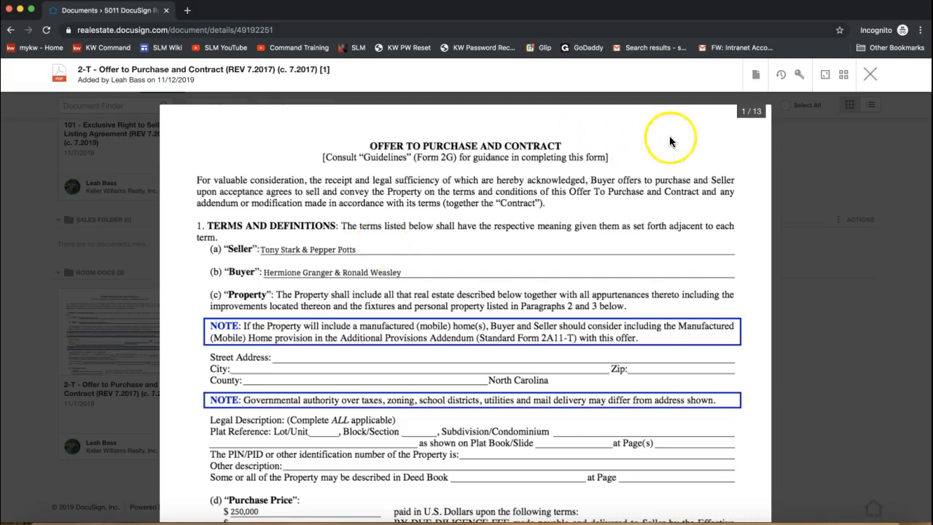
{"action": "left_click", "coordinate": [756, 78]}
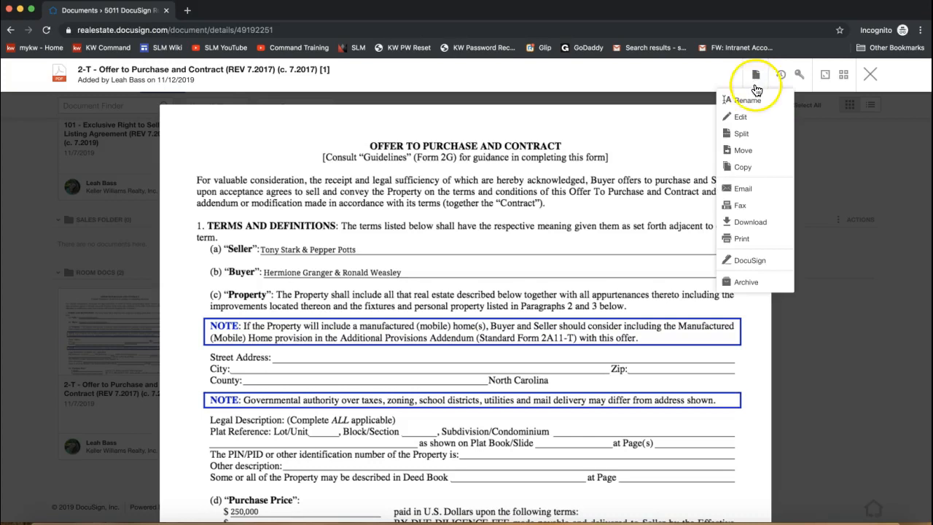
{"action": "left_click", "coordinate": [760, 268]}
{"action": "left_click", "coordinate": [764, 267]}
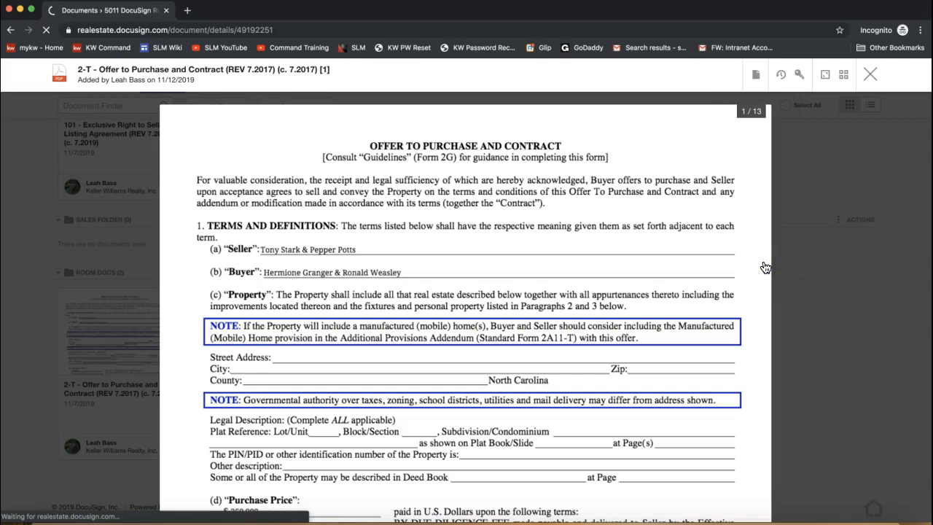
Review the Envelope Details page and the attached 13-page contract.
{"action": "left_click", "coordinate": [756, 75]}
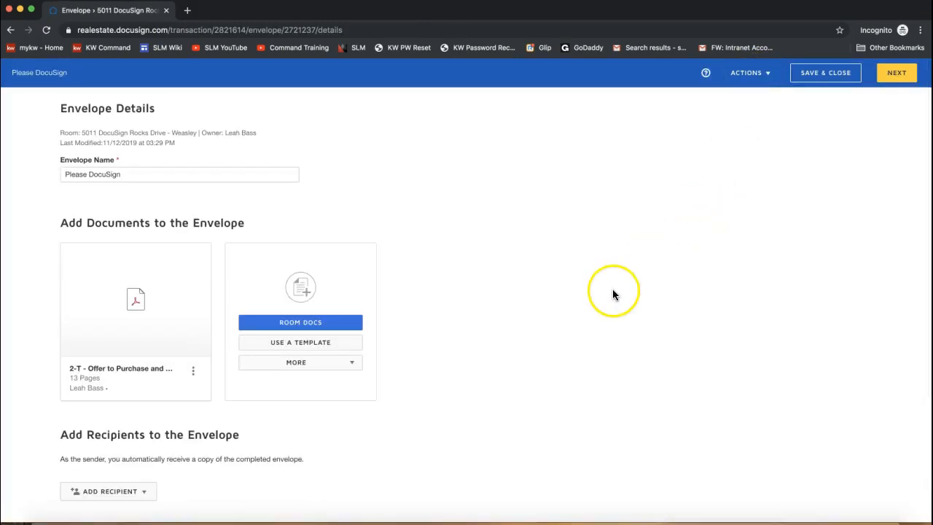
{"action": "left_click_drag", "start_coordinate": [60, 108], "coordinate": [159, 125]}
{"action": "left_click", "coordinate": [135, 121]}
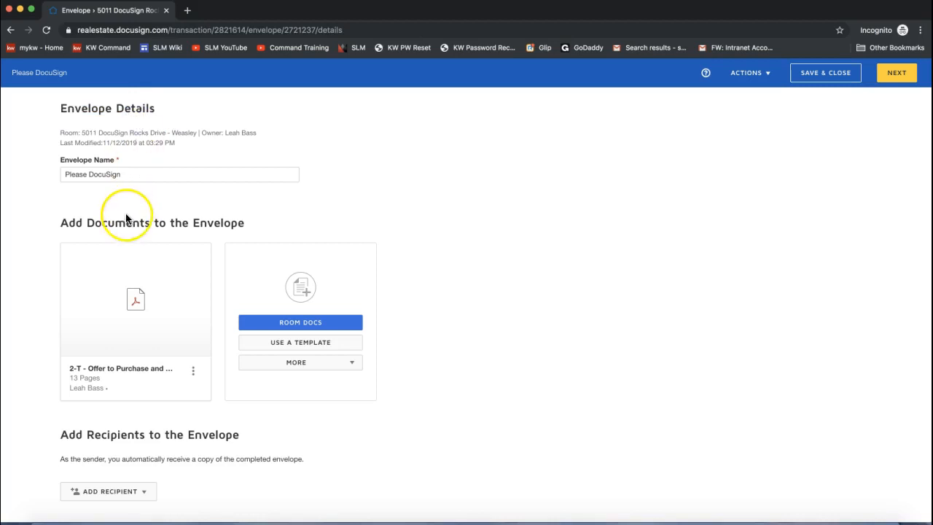
{"action": "scroll", "coordinate": [124, 218], "scroll_direction": "down", "scroll_amount": 1}
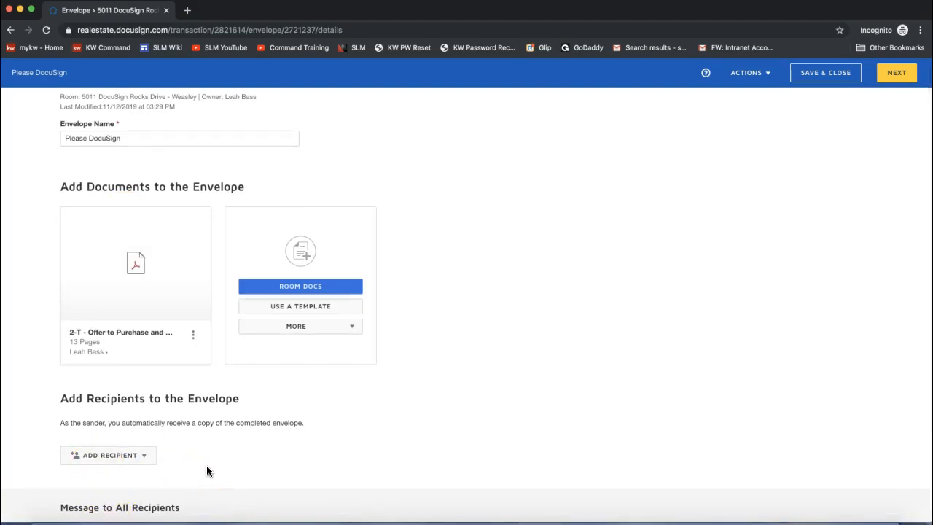
{"action": "scroll", "coordinate": [206, 471], "scroll_direction": "up", "scroll_amount": 1}
{"action": "left_click_drag", "start_coordinate": [126, 378], "coordinate": [170, 213]}
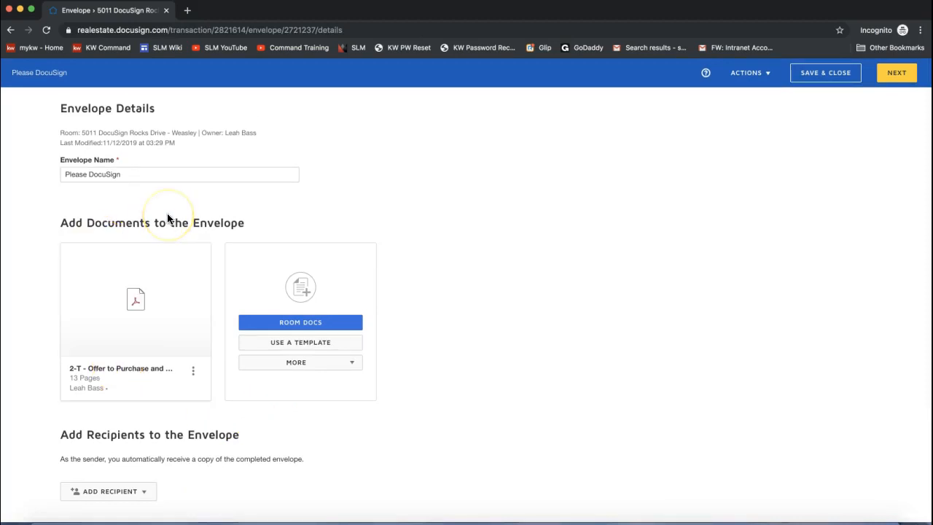
{"action": "scroll", "coordinate": [165, 500], "scroll_direction": "down", "scroll_amount": 2}
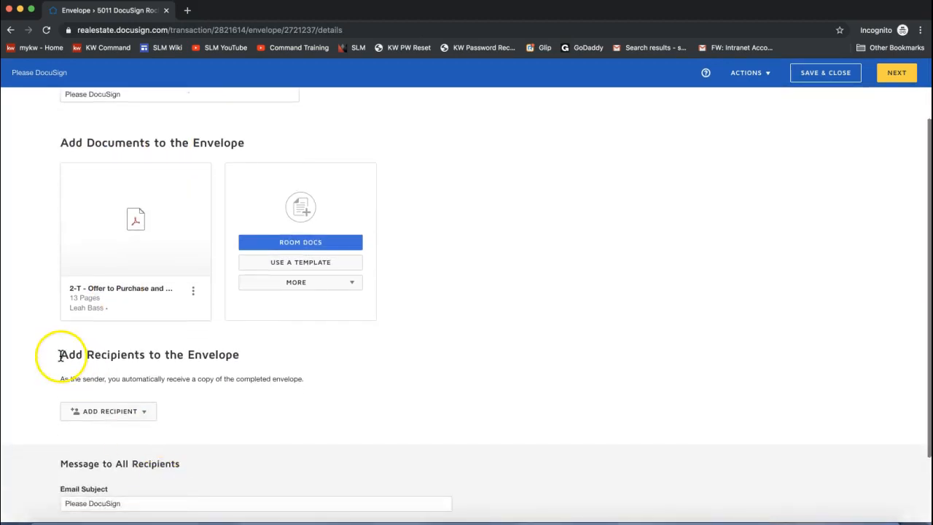
{"action": "left_click_drag", "start_coordinate": [60, 354], "coordinate": [220, 367]}
{"action": "left_click", "coordinate": [217, 360]}
{"action": "scroll", "coordinate": [217, 360], "scroll_direction": "up", "scroll_amount": 2}
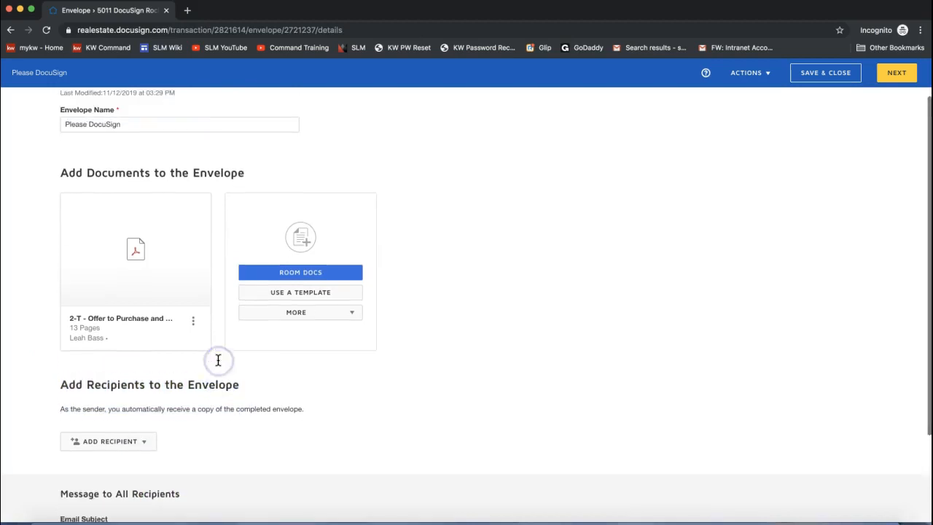
Rename the envelope to 'Please DocuSign - OTP'.
{"action": "left_click", "coordinate": [138, 149]}
{"action": "type", "text": "-"}
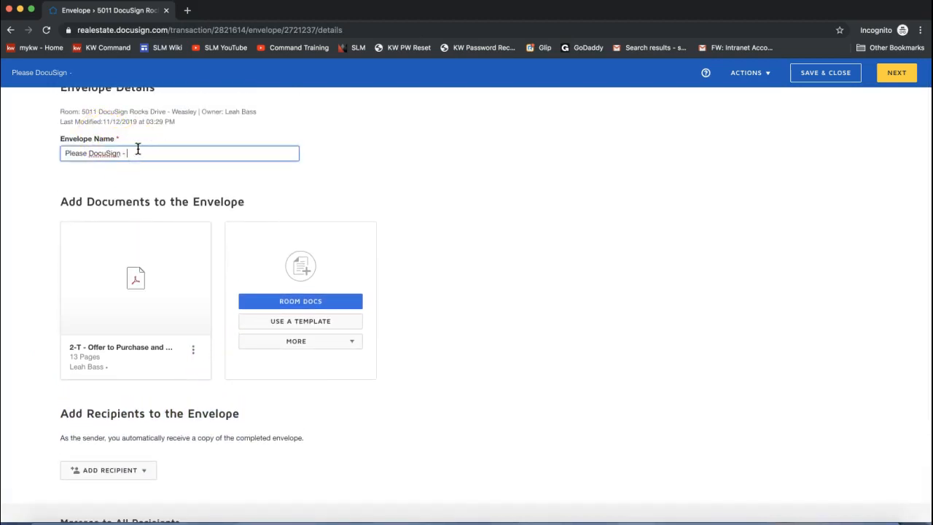
{"action": "type", "text": " OTP"}
{"action": "left_click", "coordinate": [206, 184]}
Scroll down to the recipients area and open the ADD RECIPIENT choices.
{"action": "scroll", "coordinate": [131, 164], "scroll_direction": "down", "scroll_amount": 1}
{"action": "mouse_move", "coordinate": [83, 265]}
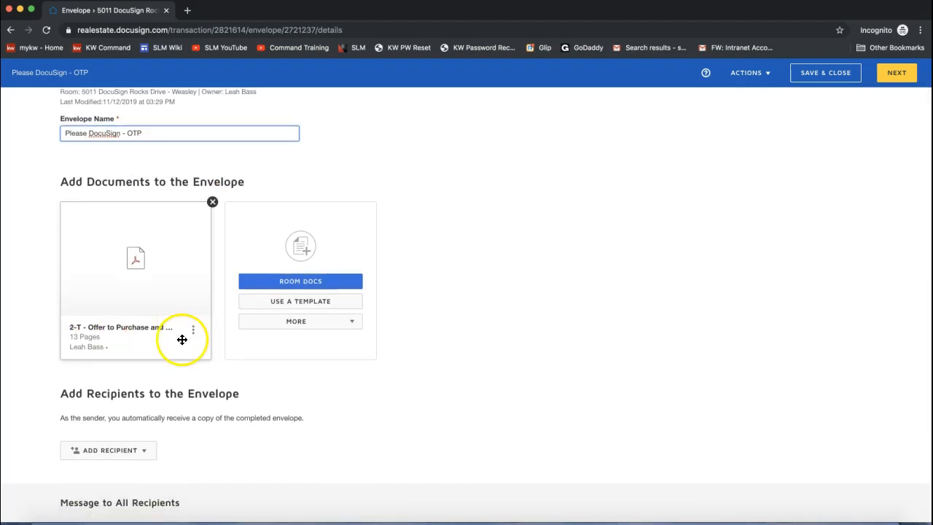
{"action": "scroll", "coordinate": [183, 412], "scroll_direction": "down", "scroll_amount": 6}
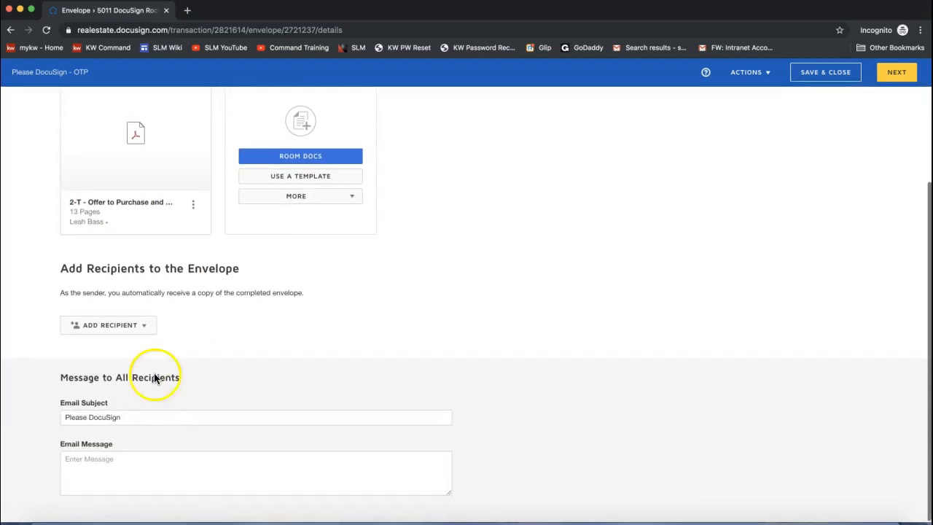
{"action": "left_click", "coordinate": [110, 335]}
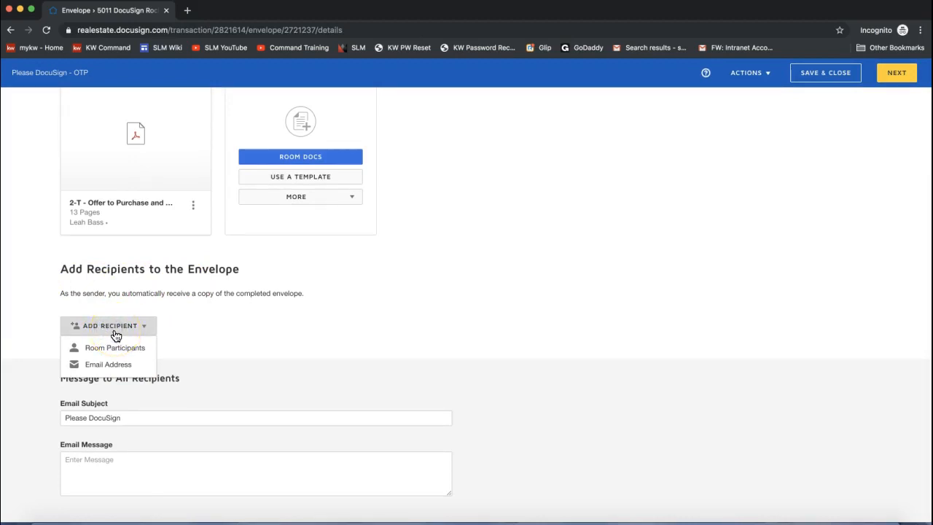
Add the first buyer by e-mail with full name and address, set to Needs to Sign.
{"action": "left_click", "coordinate": [106, 369]}
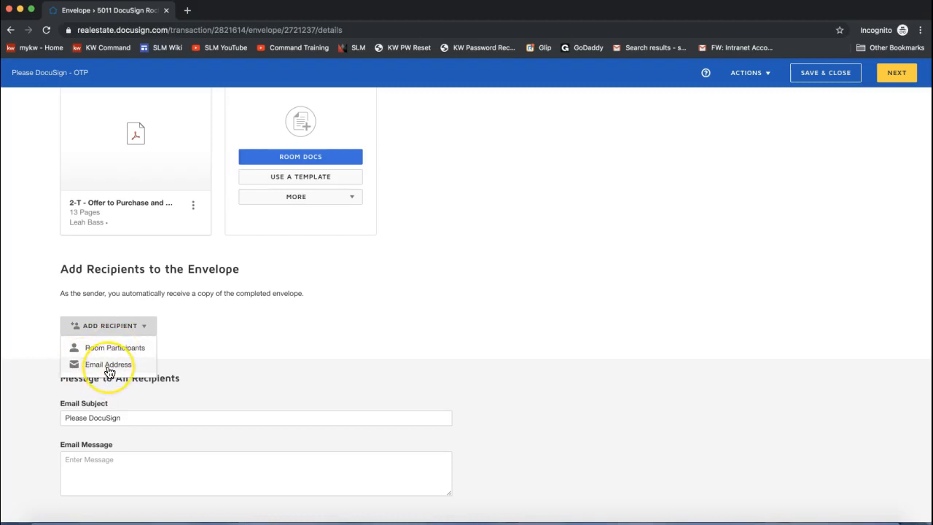
{"action": "left_click", "coordinate": [96, 369]}
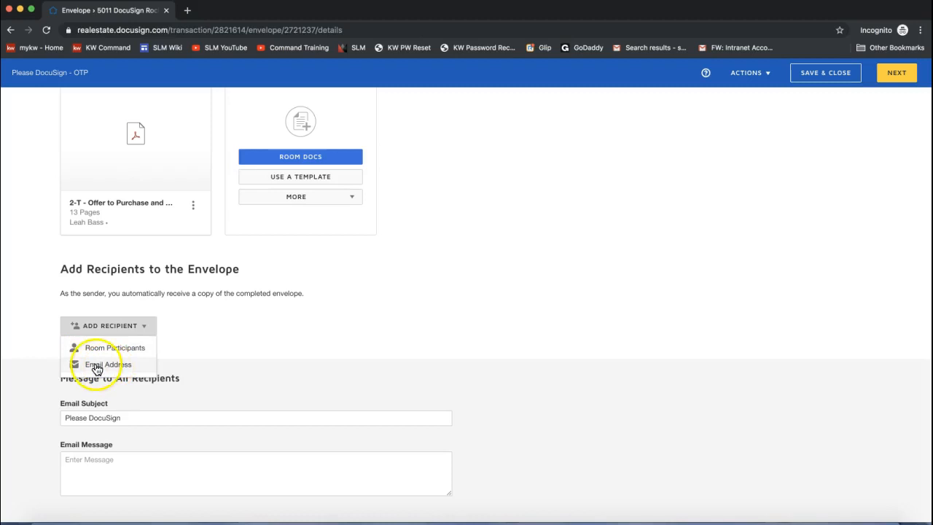
{"action": "left_click", "coordinate": [96, 368]}
{"action": "left_click", "coordinate": [145, 318]}
{"action": "type", "text": "Ronal"}
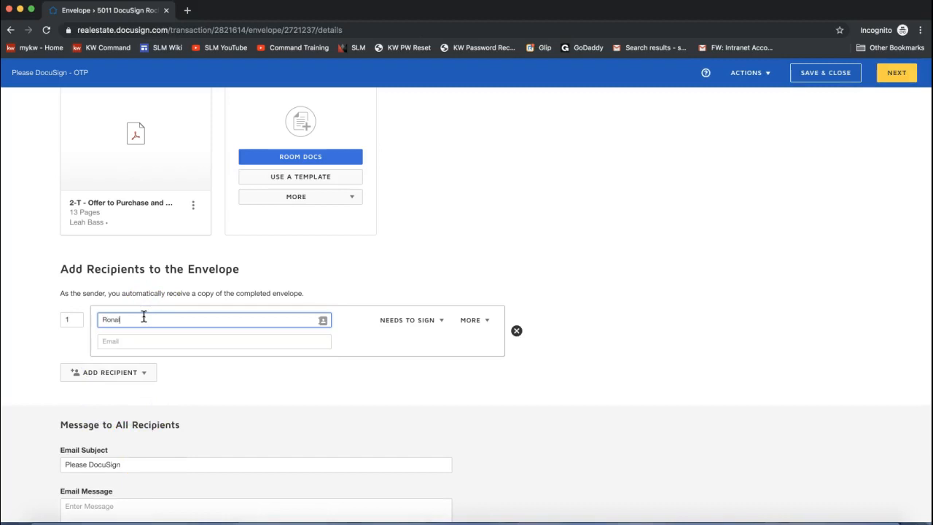
{"action": "type", "text": "d Weasley"}
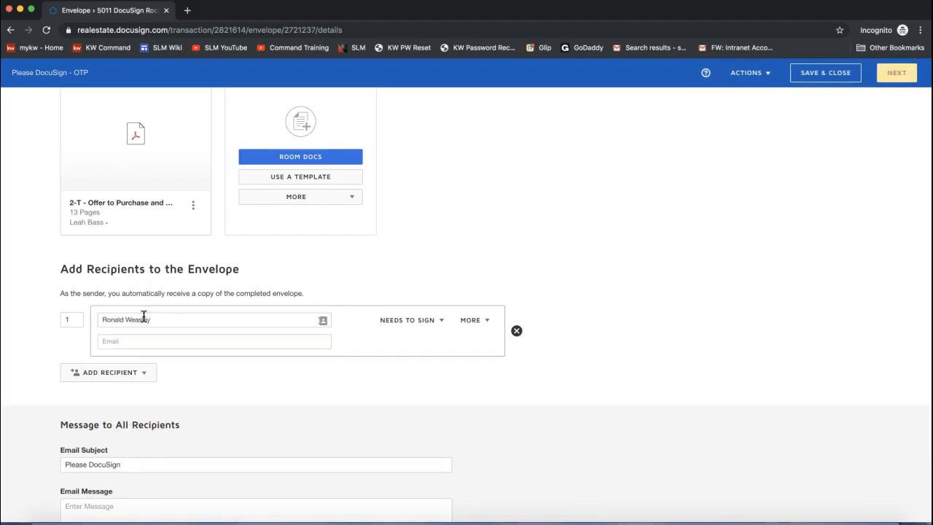
{"action": "left_click", "coordinate": [123, 340]}
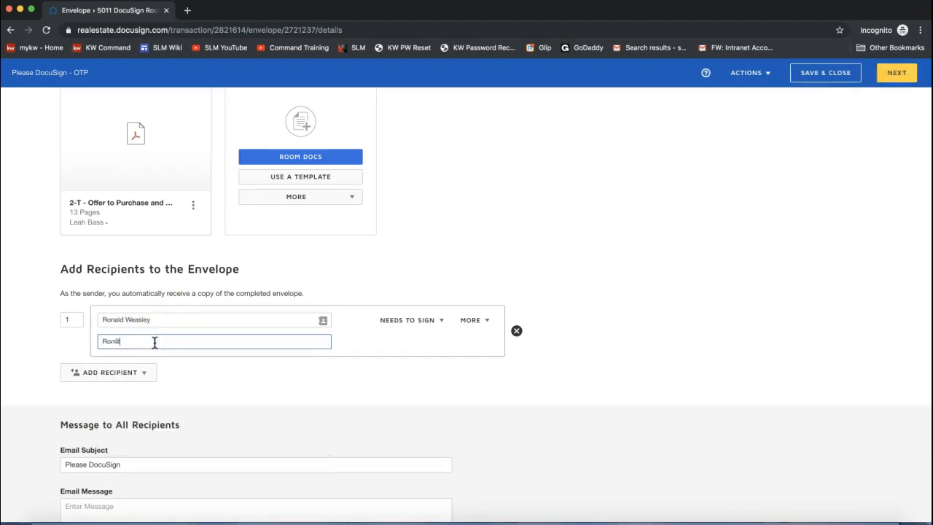
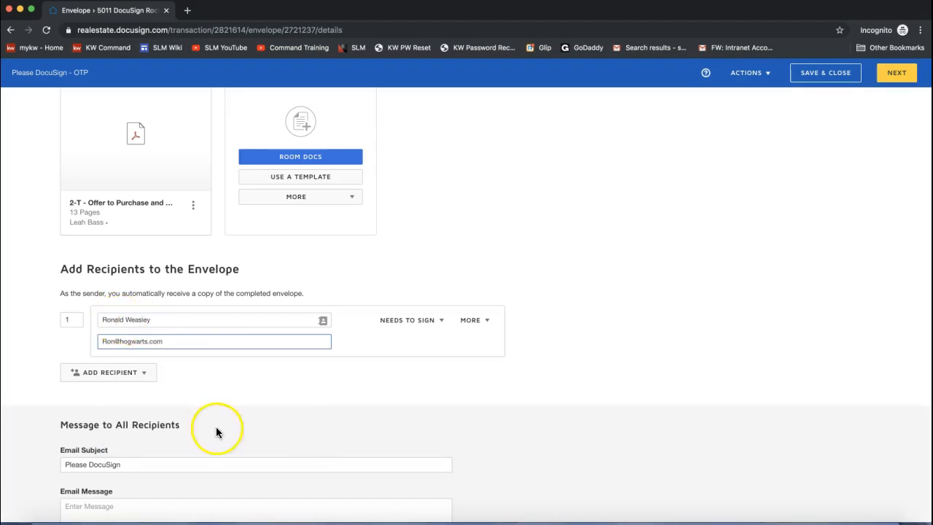
{"action": "left_click", "coordinate": [405, 324]}
{"action": "left_click", "coordinate": [413, 325]}
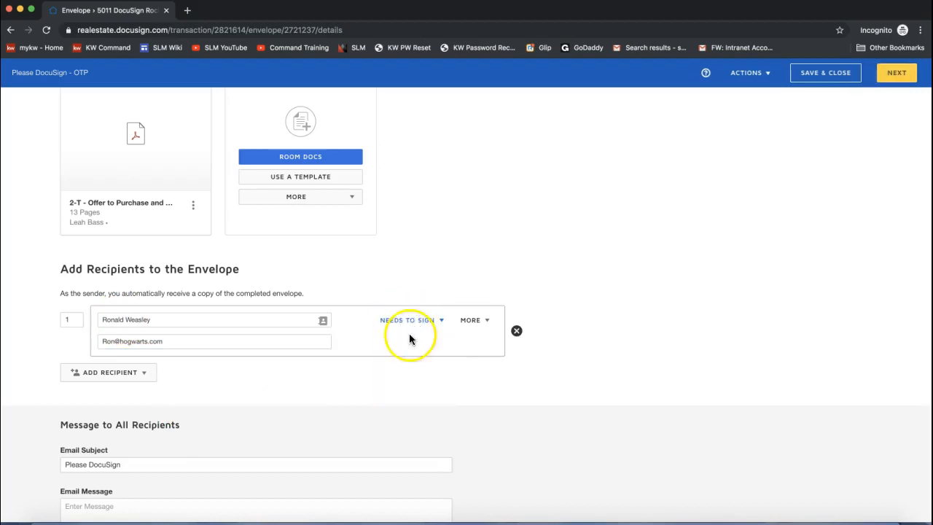
Add the second buyer as an e-mail recipient with full name and e-mail address.
{"action": "left_click", "coordinate": [135, 376]}
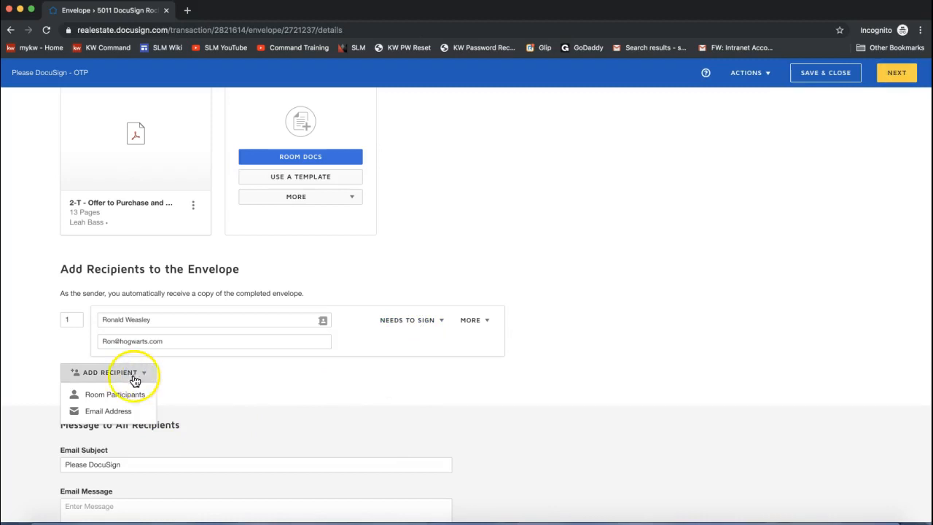
{"action": "left_click", "coordinate": [100, 415]}
{"action": "left_click", "coordinate": [168, 385]}
{"action": "type", "text": "Hermione Grang"}
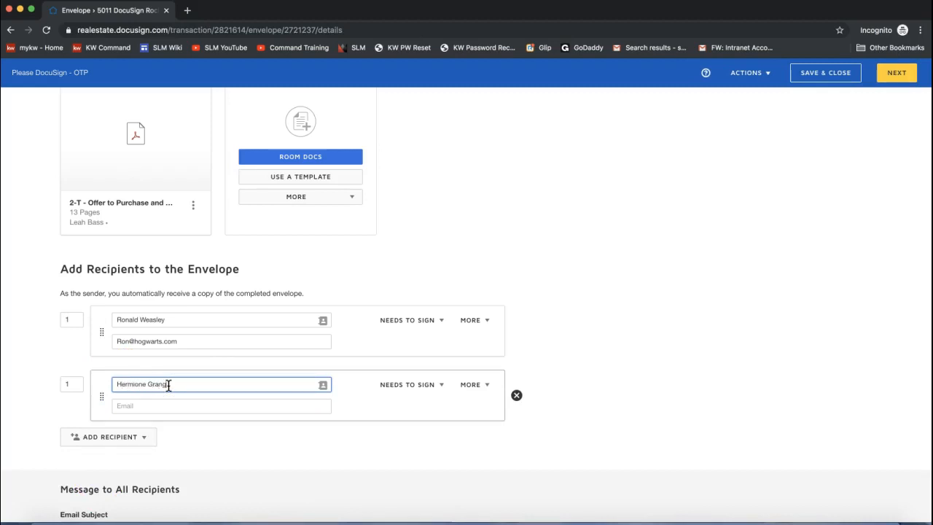
{"action": "type", "text": "er"}
{"action": "left_click", "coordinate": [147, 407]}
{"action": "type", "text": "herm"}
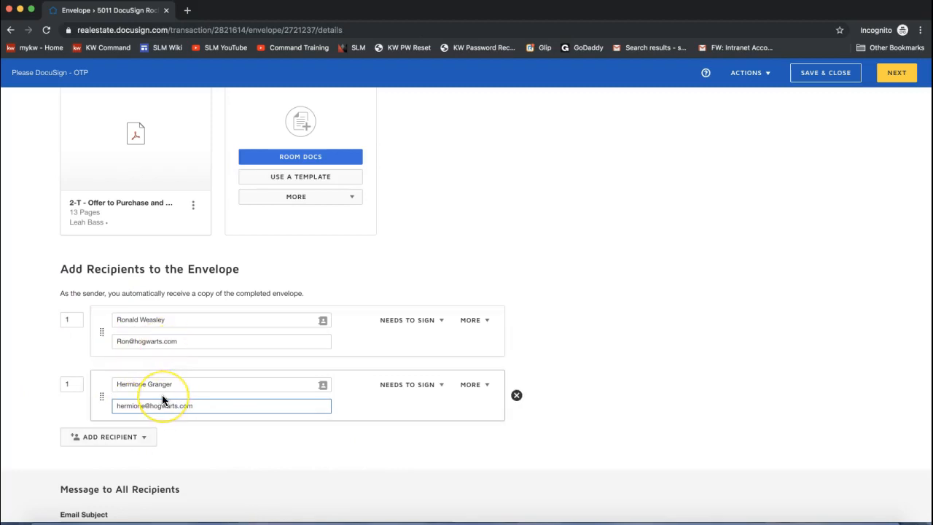
Start writing a message to all recipients.
{"action": "scroll", "coordinate": [162, 399], "scroll_direction": "down", "scroll_amount": 3}
{"action": "left_click", "coordinate": [83, 459]}
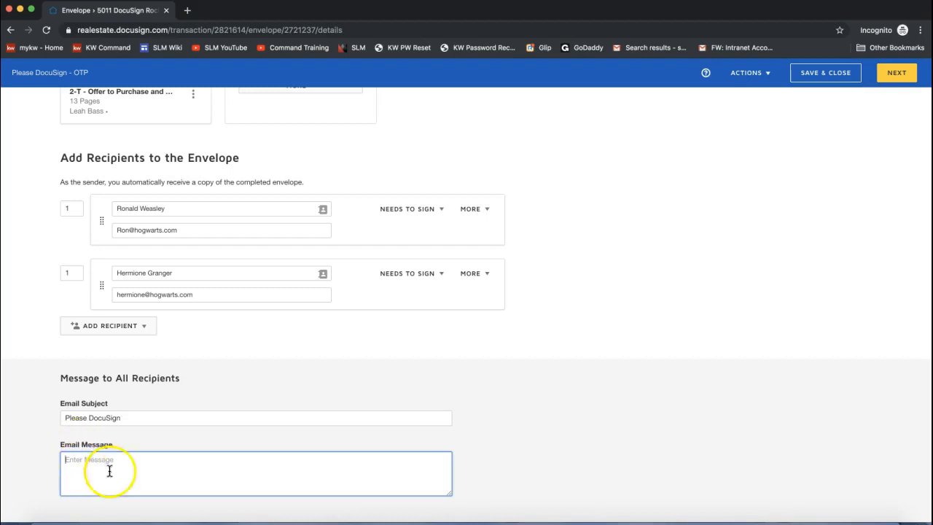
{"action": "scroll", "coordinate": [406, 448], "scroll_direction": "up", "scroll_amount": 5}
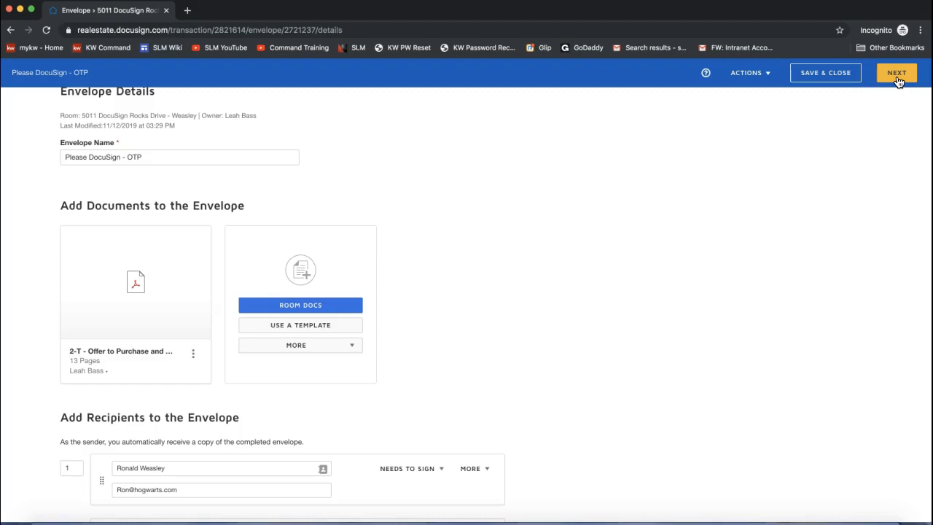
Continue to the Add Fields editor, check the recipient list, and scroll to page 1's footer.
{"action": "left_click", "coordinate": [898, 81]}
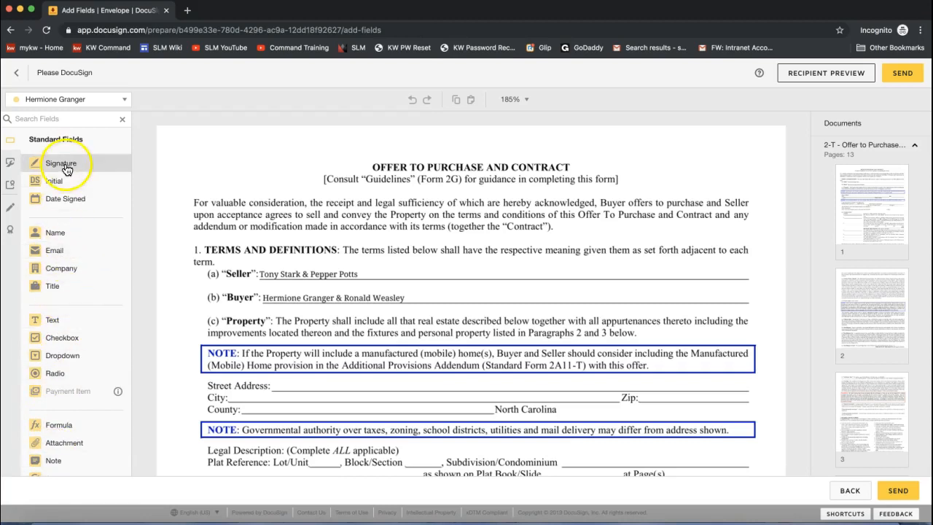
{"action": "left_click", "coordinate": [29, 102]}
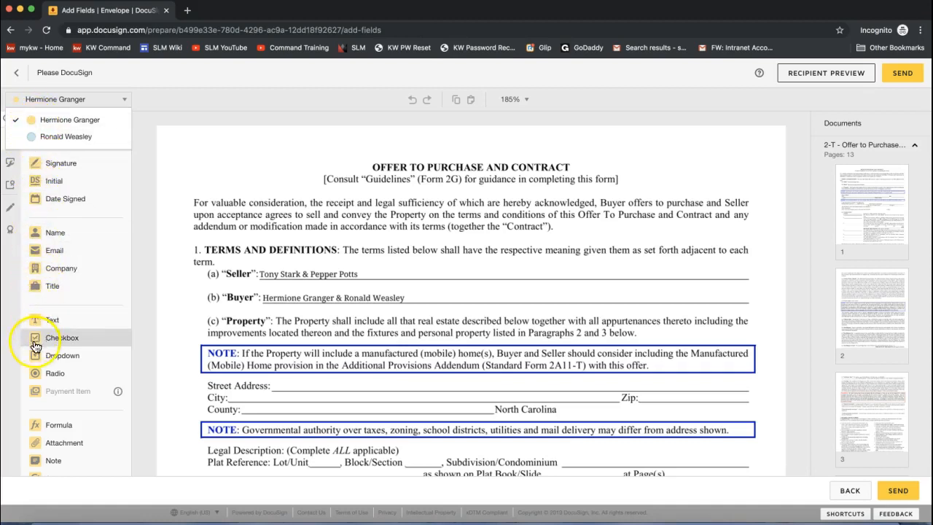
{"action": "left_click", "coordinate": [194, 146]}
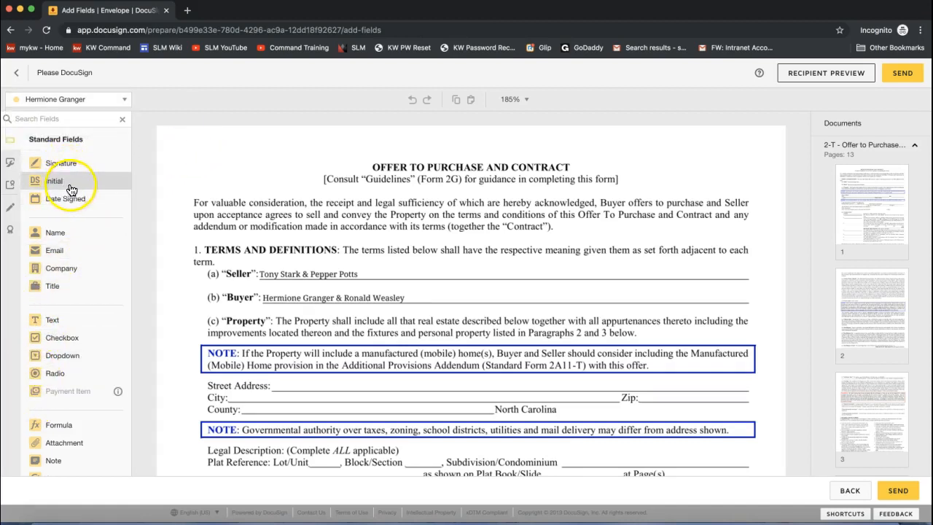
{"action": "scroll", "coordinate": [245, 210], "scroll_direction": "down", "scroll_amount": 10}
{"action": "scroll", "coordinate": [246, 208], "scroll_direction": "down", "scroll_amount": 2}
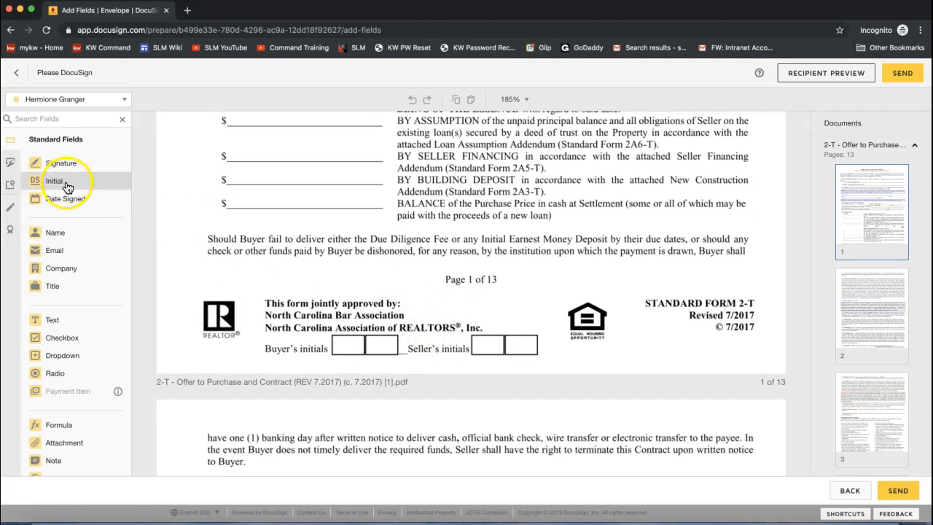
Place side-by-side Initial fields for the first and second buyer in page 1's initials box.
{"action": "left_click_drag", "start_coordinate": [62, 183], "coordinate": [470, 336]}
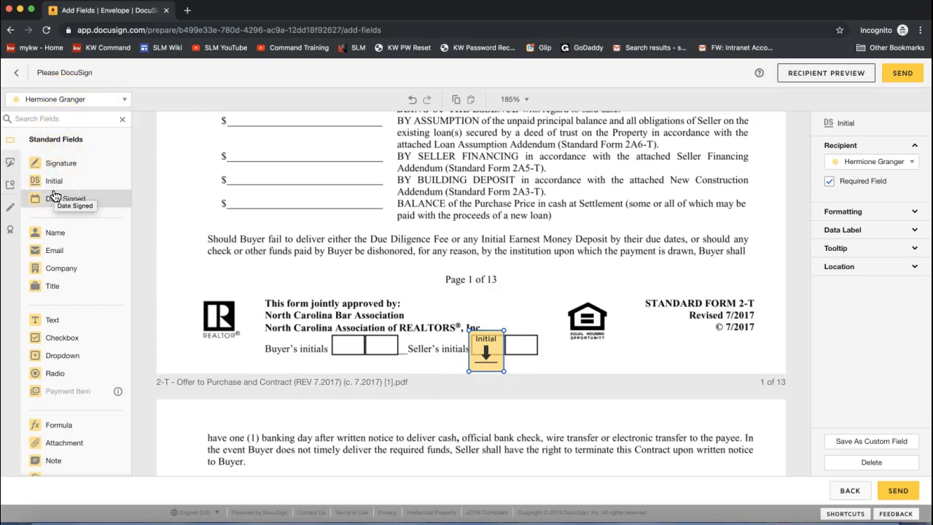
{"action": "left_click", "coordinate": [35, 102]}
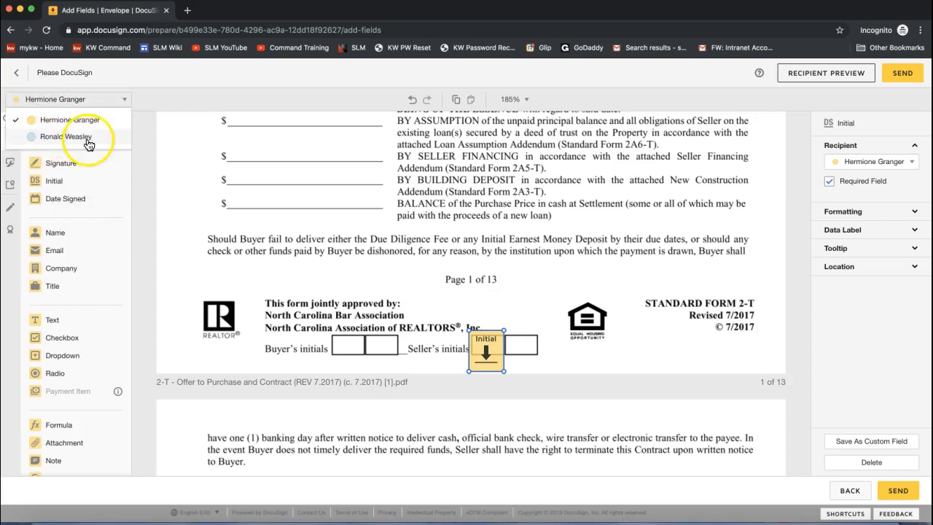
{"action": "left_click", "coordinate": [80, 139]}
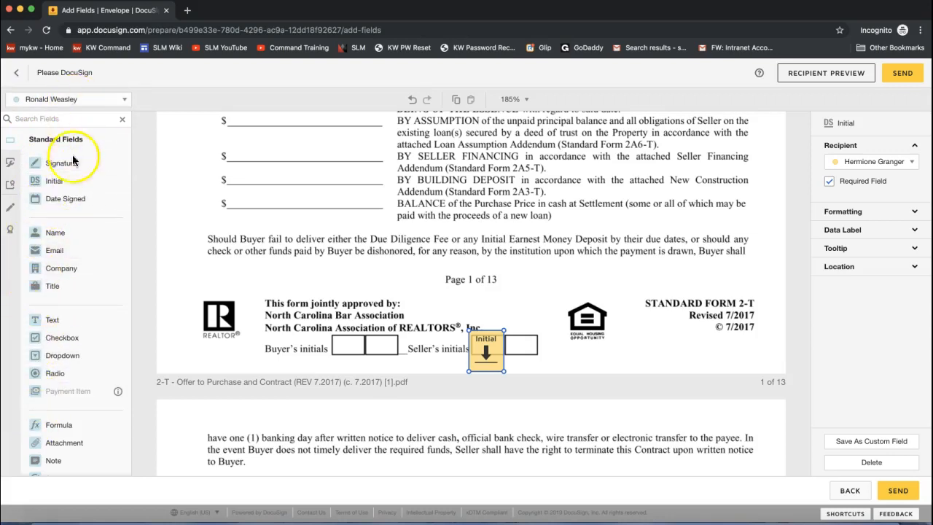
{"action": "left_click_drag", "start_coordinate": [65, 182], "coordinate": [506, 334]}
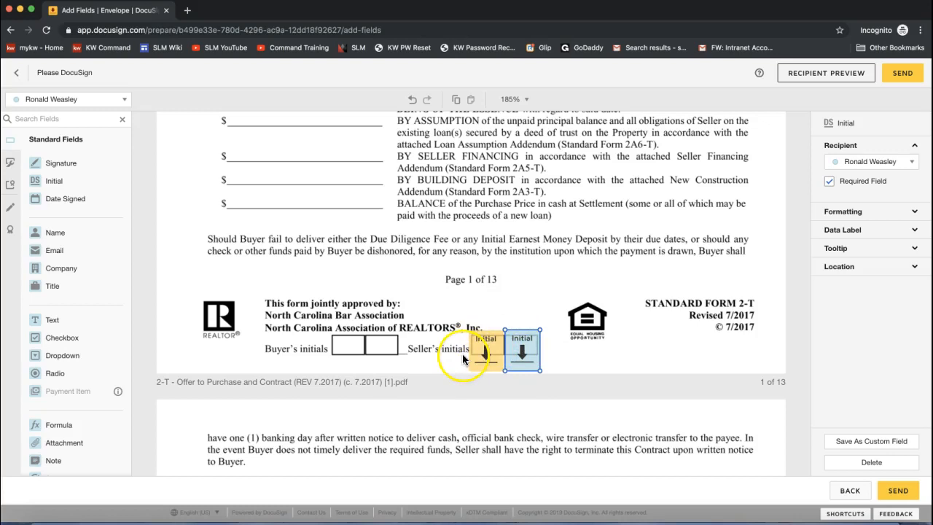
{"action": "scroll", "coordinate": [183, 260], "scroll_direction": "up", "scroll_amount": 3}
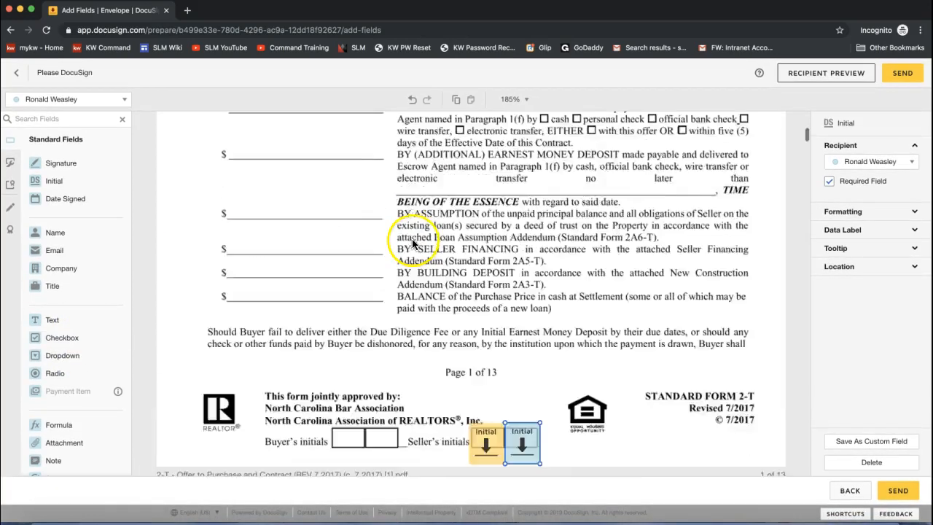
Add a non-required text field prefilled with 2,000 on the Due Diligence Fee line.
{"action": "scroll", "coordinate": [412, 238], "scroll_direction": "up", "scroll_amount": 5}
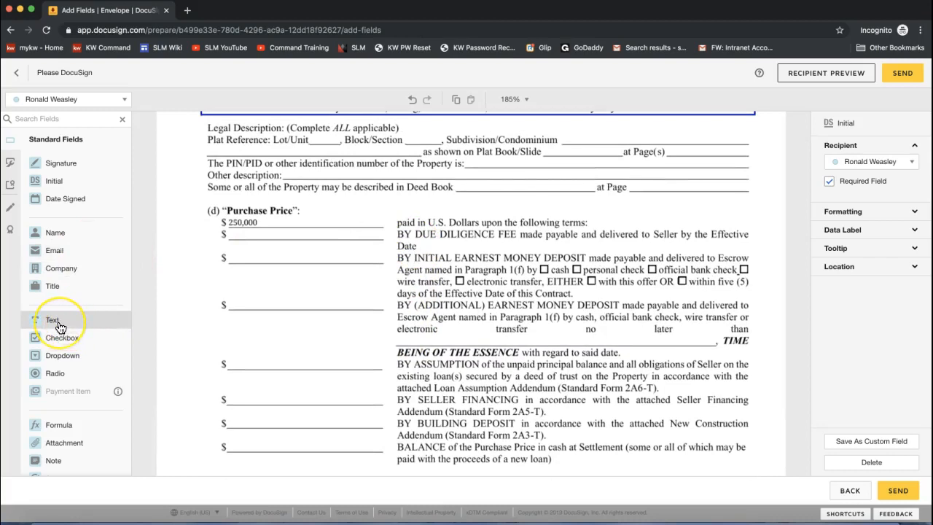
{"action": "left_click_drag", "start_coordinate": [60, 327], "coordinate": [228, 232]}
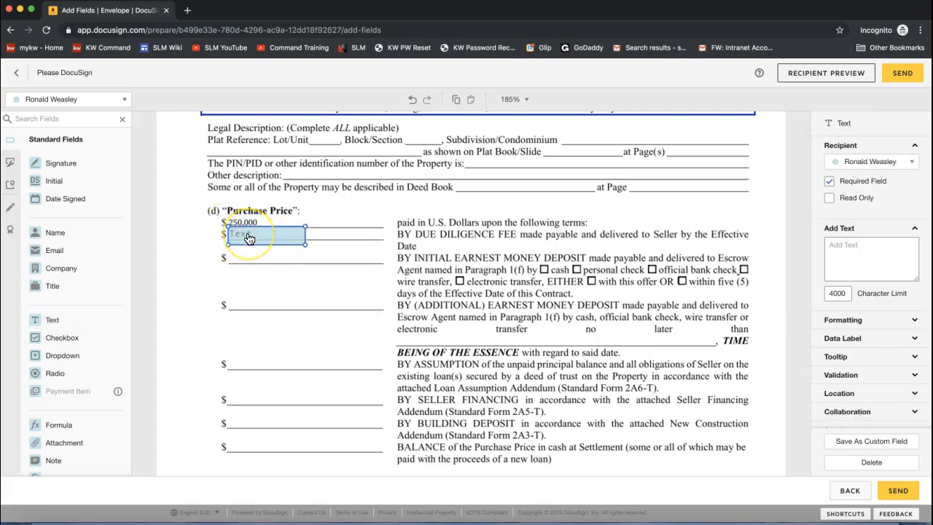
{"action": "left_click", "coordinate": [273, 241]}
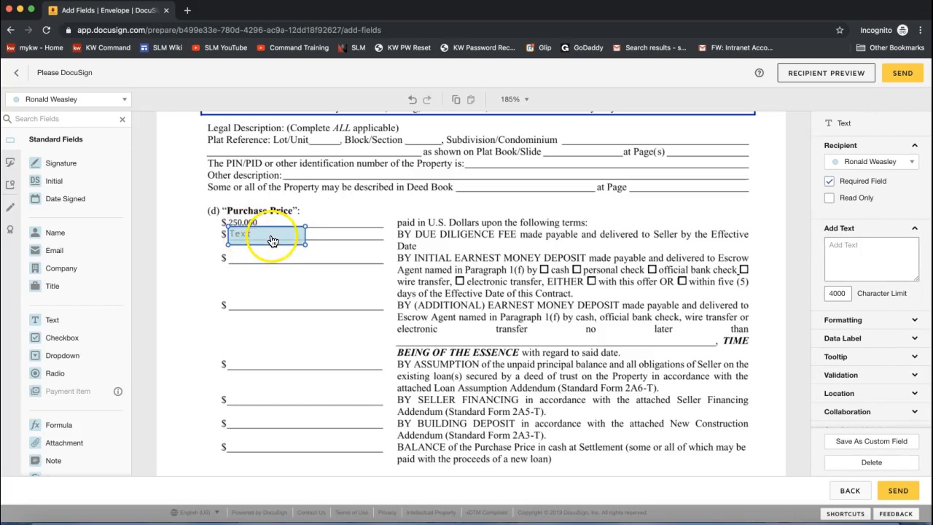
{"action": "left_click", "coordinate": [854, 250]}
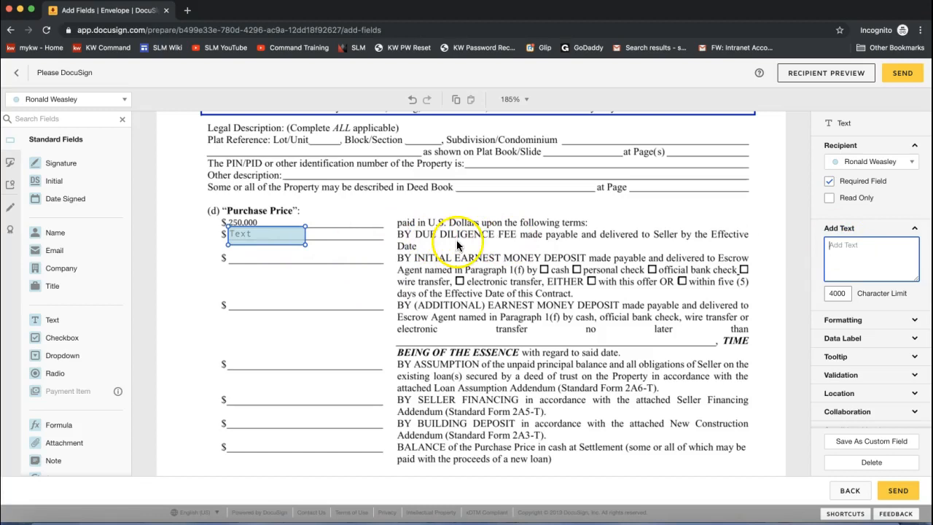
{"action": "left_click", "coordinate": [906, 256]}
{"action": "type", "text": "2,000"}
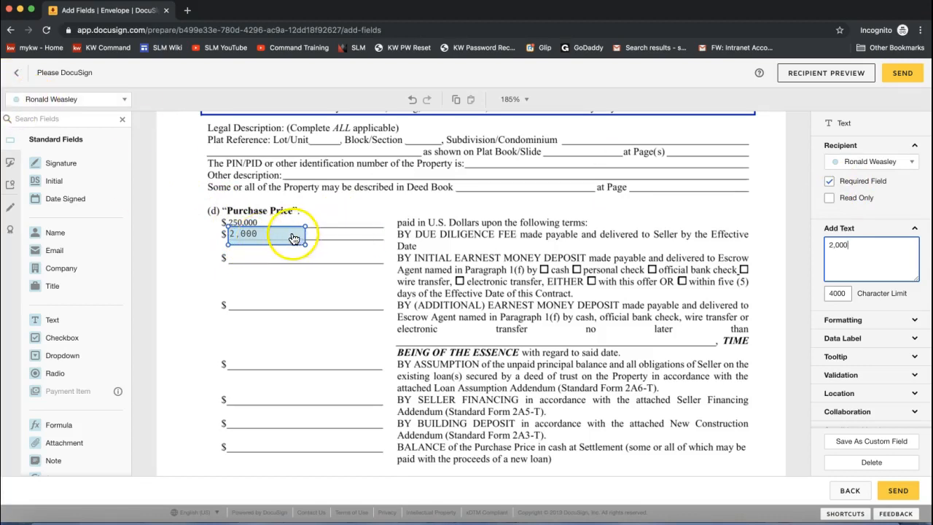
{"action": "left_click", "coordinate": [831, 183]}
{"action": "left_click", "coordinate": [260, 257]}
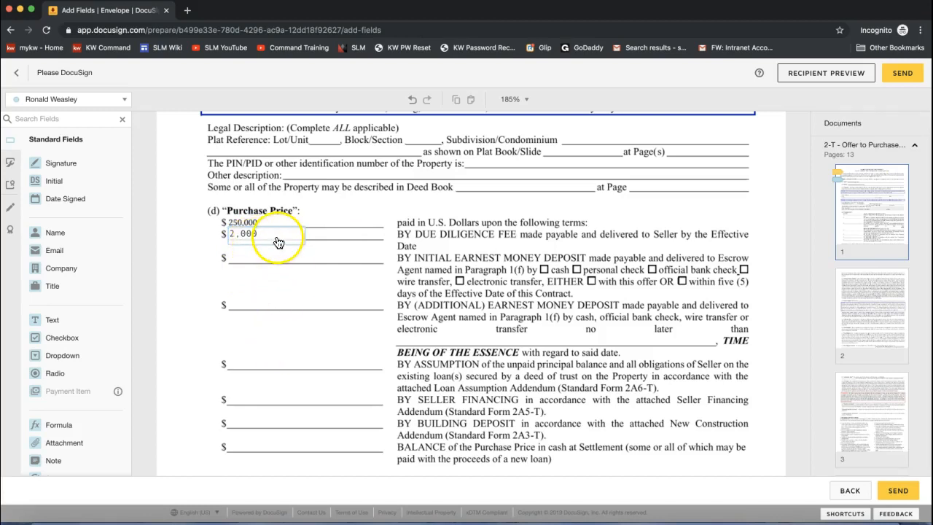
{"action": "left_click", "coordinate": [285, 231]}
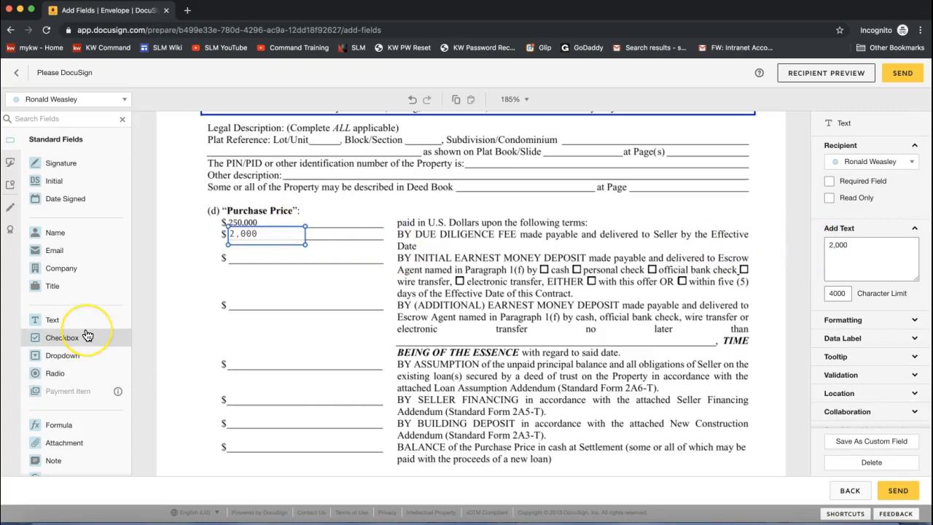
{"action": "scroll", "coordinate": [88, 333], "scroll_direction": "down", "scroll_amount": 1}
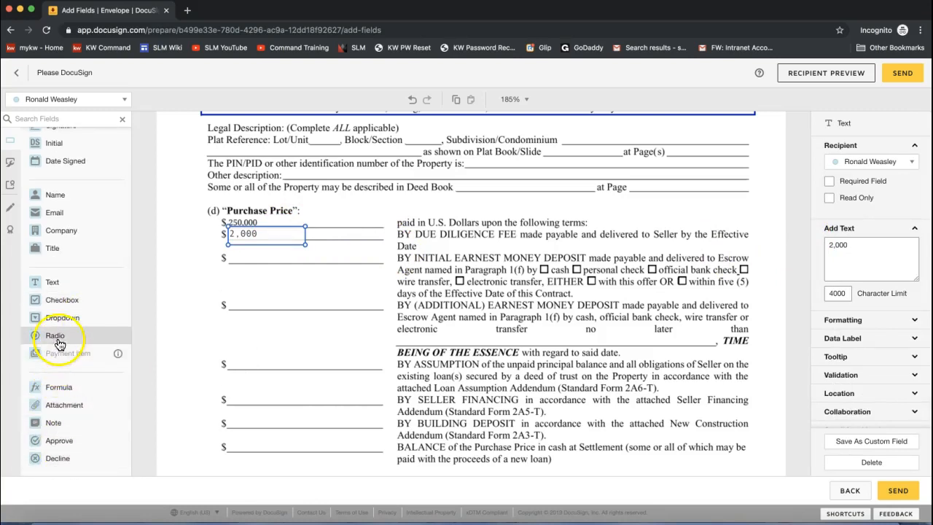
{"action": "scroll", "coordinate": [60, 344], "scroll_direction": "up", "scroll_amount": 1}
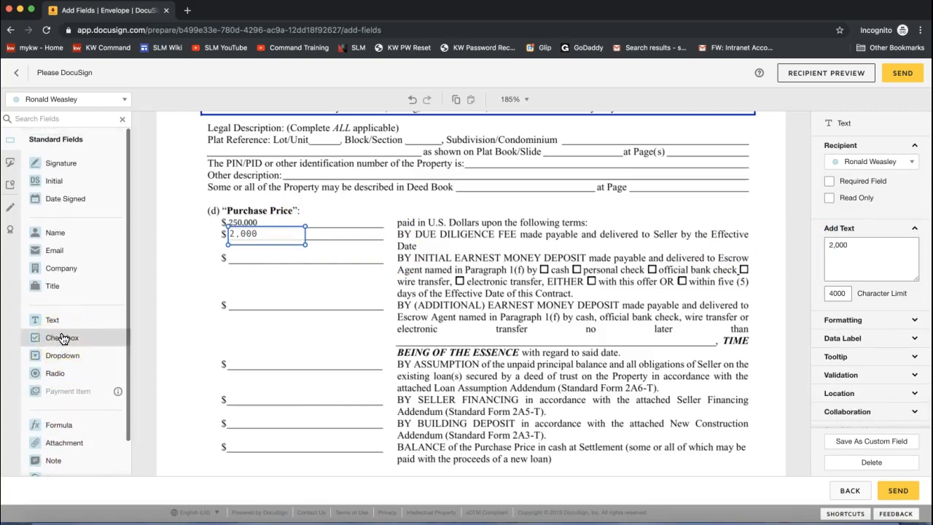
Strike through the $250,000 purchase price with a markup Line.
{"action": "left_click", "coordinate": [68, 241]}
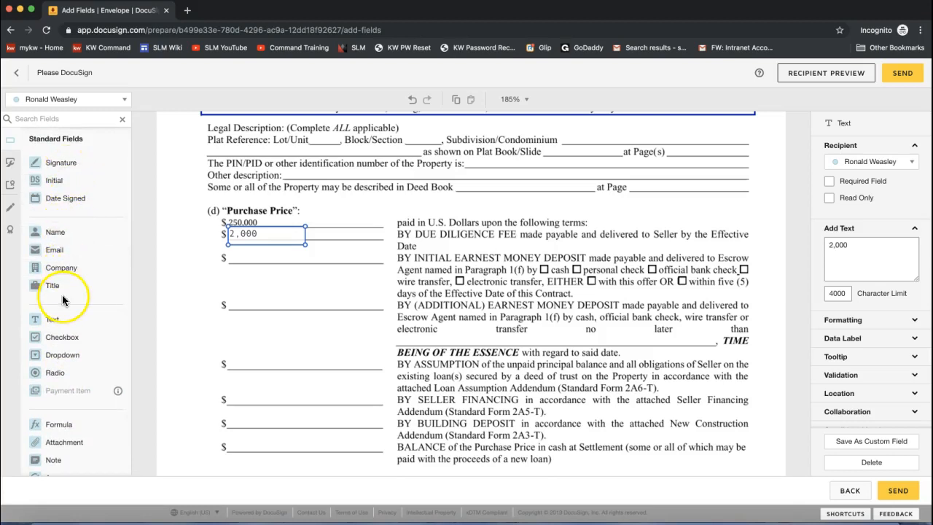
{"action": "left_click", "coordinate": [10, 210]}
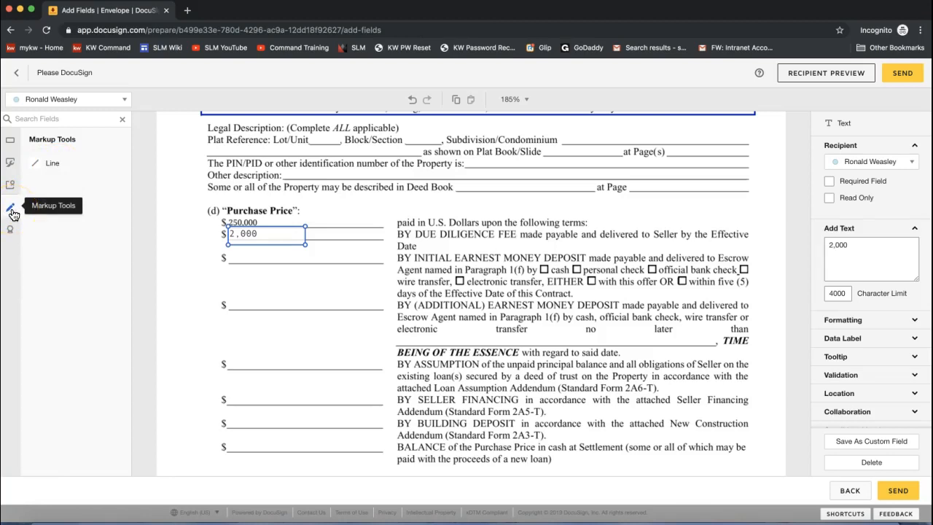
{"action": "left_click", "coordinate": [60, 166]}
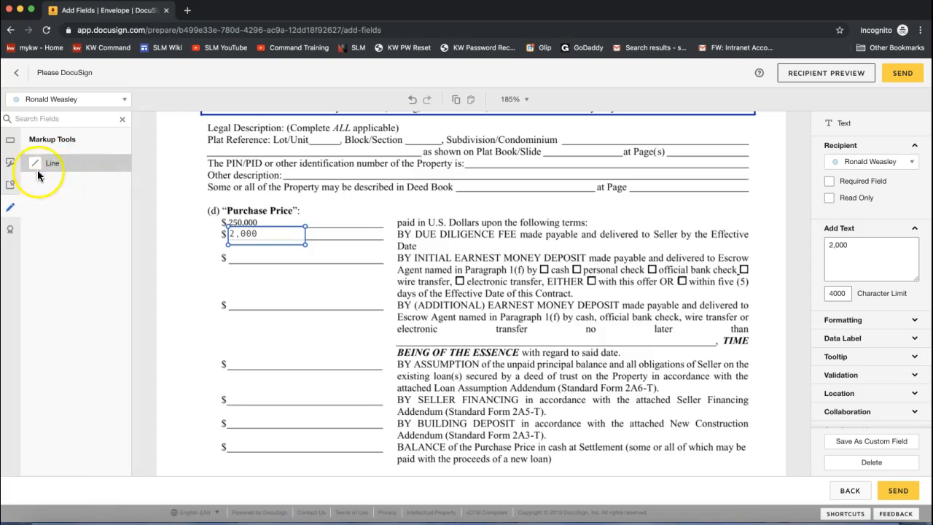
{"action": "left_click_drag", "start_coordinate": [232, 222], "coordinate": [262, 221]}
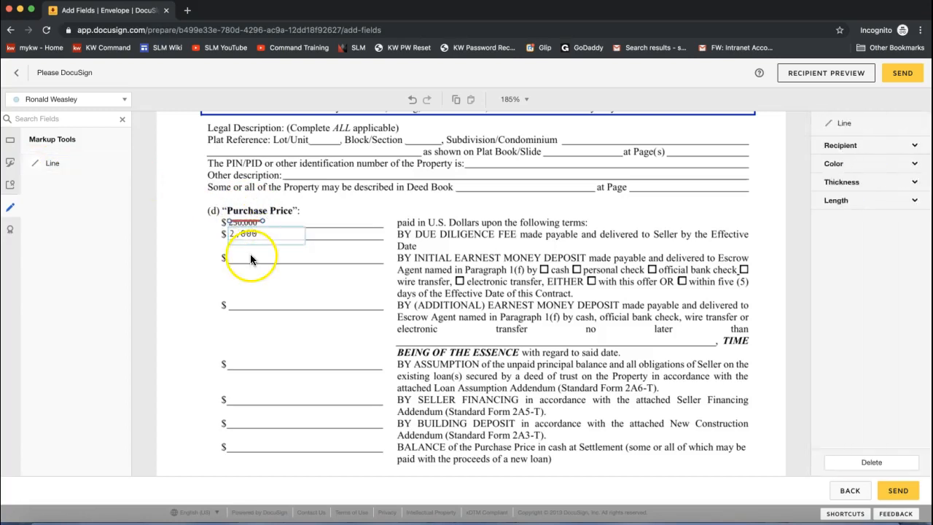
{"action": "left_click", "coordinate": [10, 141]}
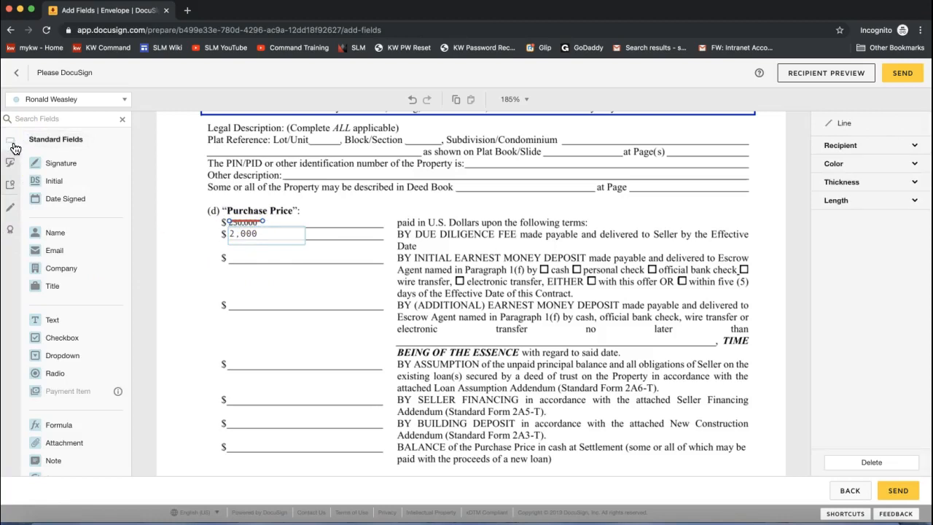
Place an optional text field reading 225,000 beside Purchase Price.
{"action": "left_click", "coordinate": [65, 327]}
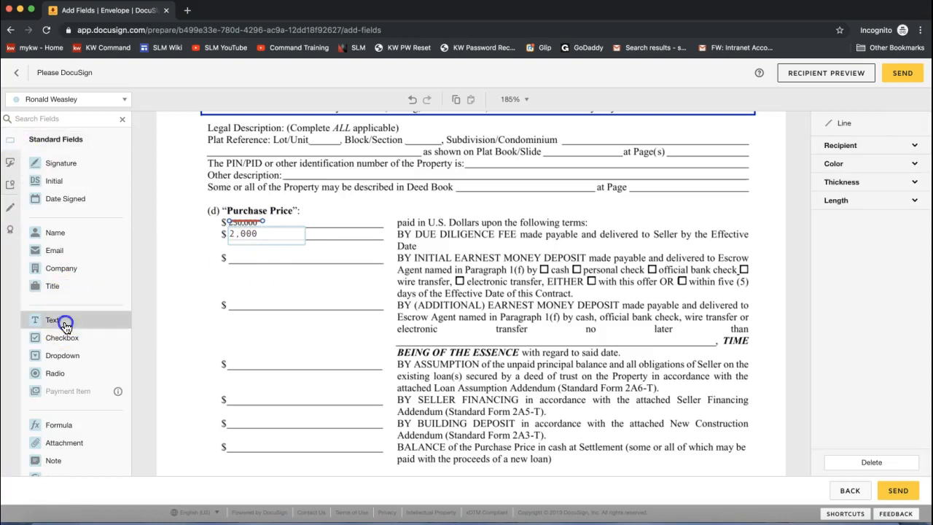
{"action": "left_click", "coordinate": [306, 214]}
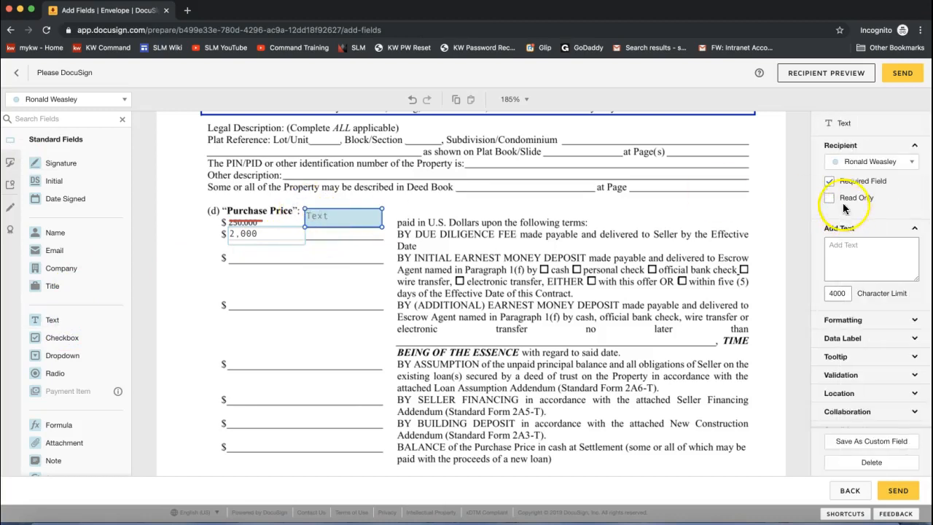
{"action": "left_click", "coordinate": [829, 181]}
{"action": "left_click", "coordinate": [855, 259]}
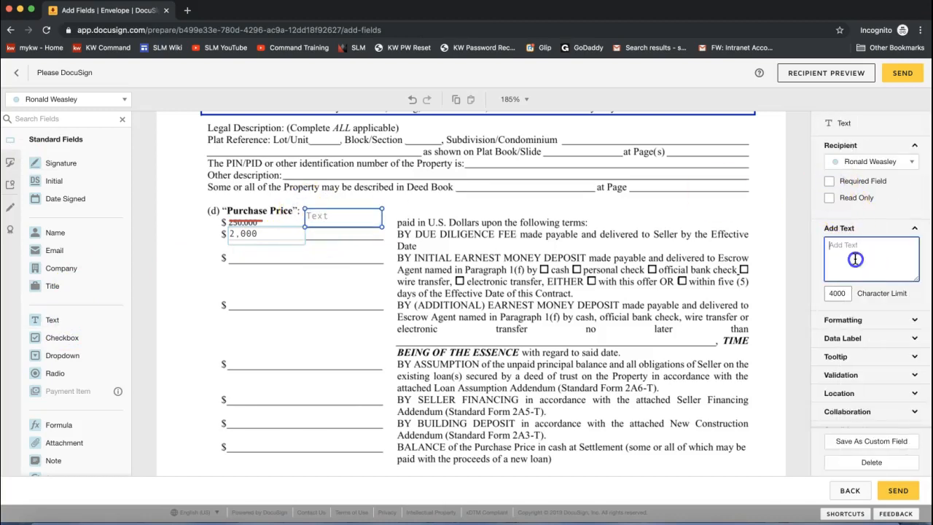
{"action": "type", "text": "225,000"}
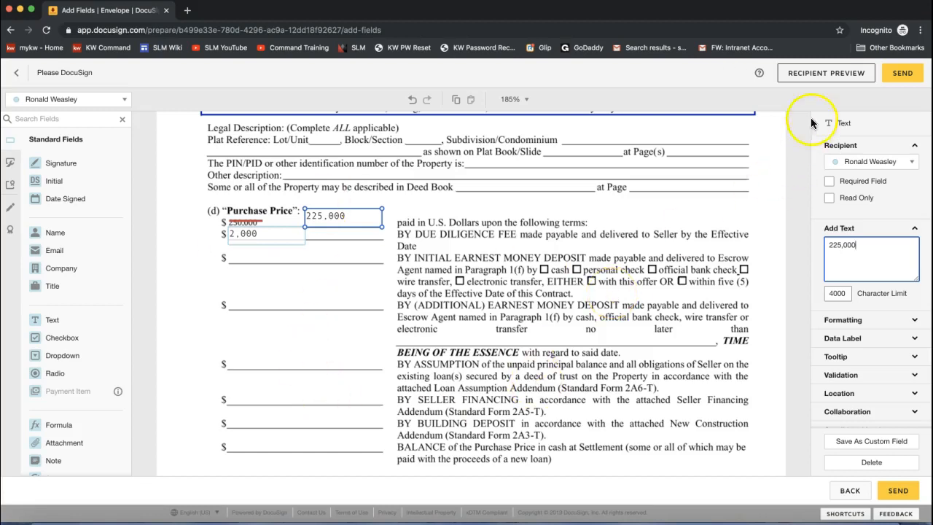
{"action": "left_click", "coordinate": [823, 79]}
{"action": "left_click", "coordinate": [805, 82]}
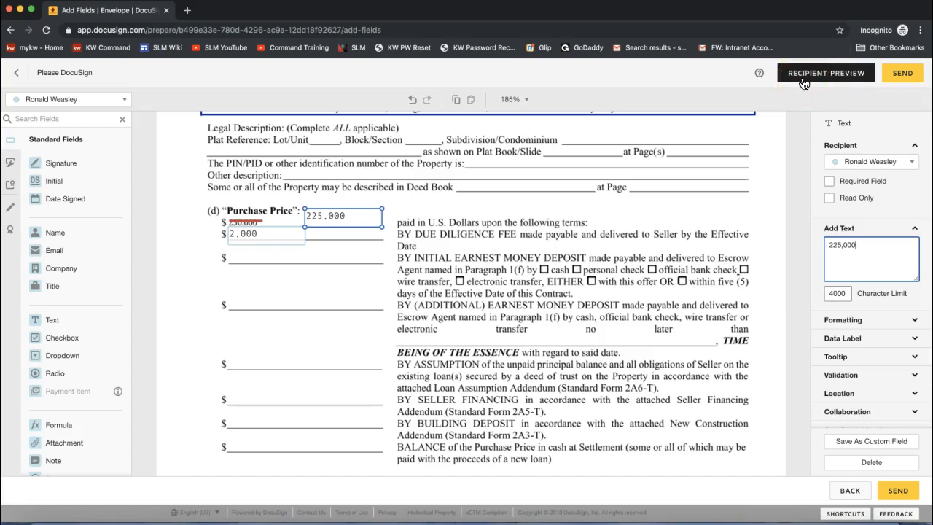
Open Recipient Preview, check the Viewing as list, and cycle mobile, tablet and desktop views.
{"action": "left_click", "coordinate": [803, 83]}
{"action": "left_click", "coordinate": [807, 83]}
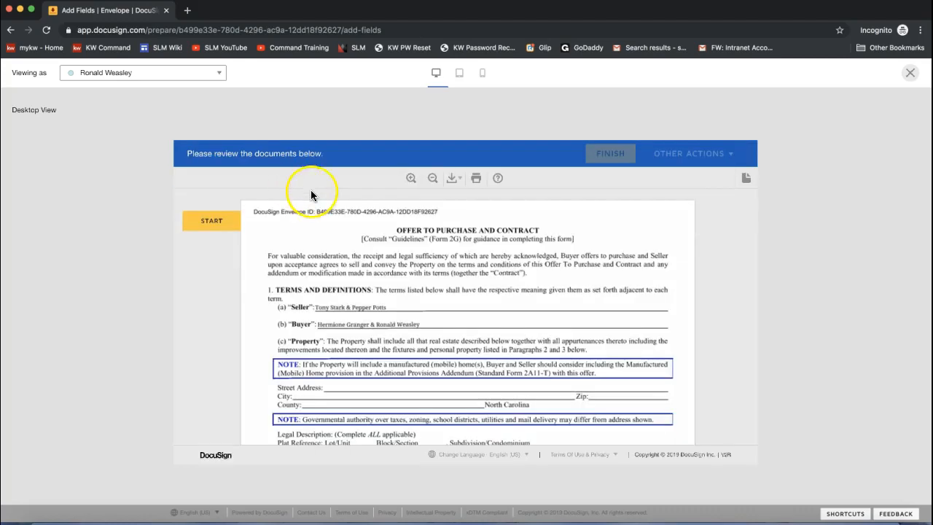
{"action": "left_click", "coordinate": [96, 75]}
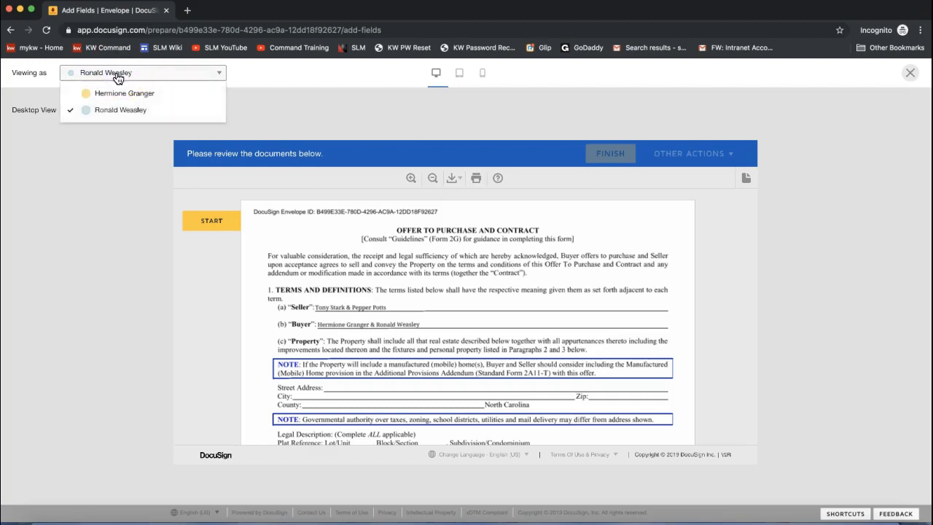
{"action": "left_click", "coordinate": [260, 71]}
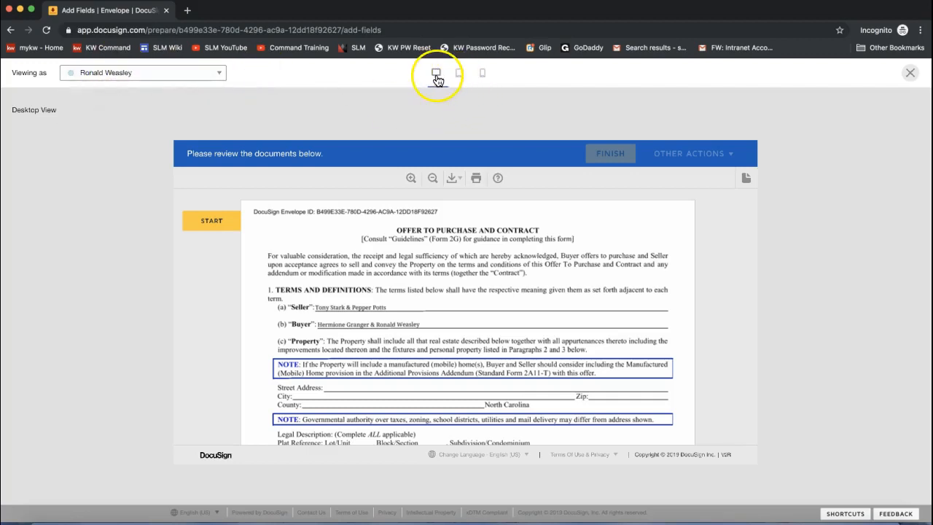
{"action": "left_click", "coordinate": [484, 75]}
{"action": "left_click", "coordinate": [464, 75]}
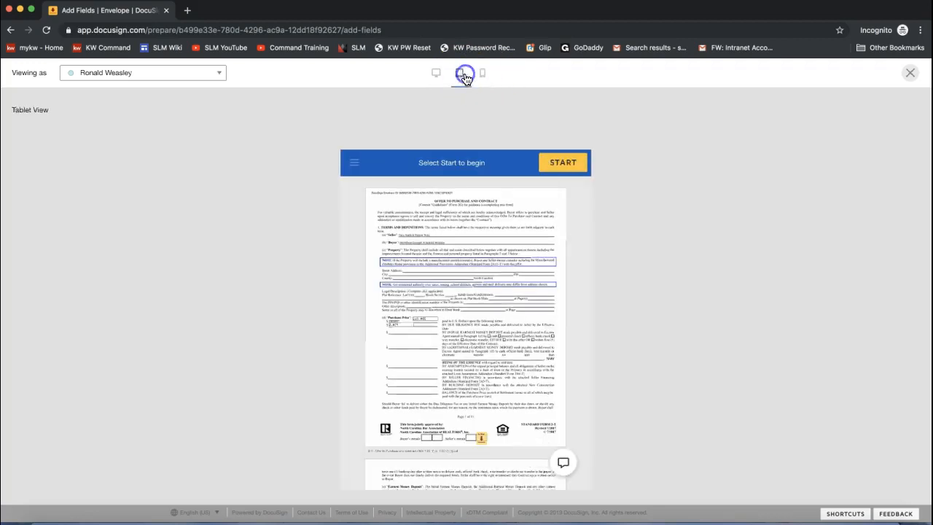
{"action": "left_click", "coordinate": [432, 75]}
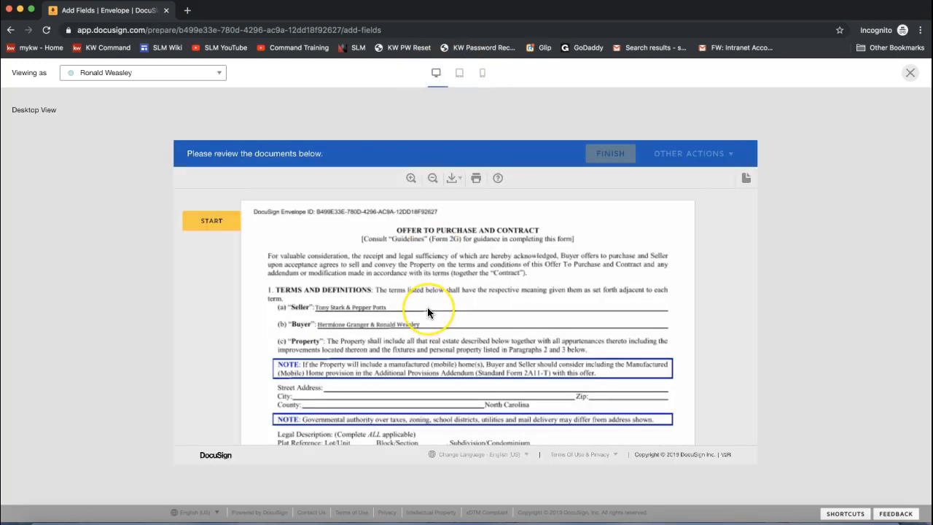
{"action": "scroll", "coordinate": [428, 309], "scroll_direction": "down", "scroll_amount": 4}
Test the 225,000 field and apply initials to the required Initial field.
{"action": "left_click", "coordinate": [397, 376]}
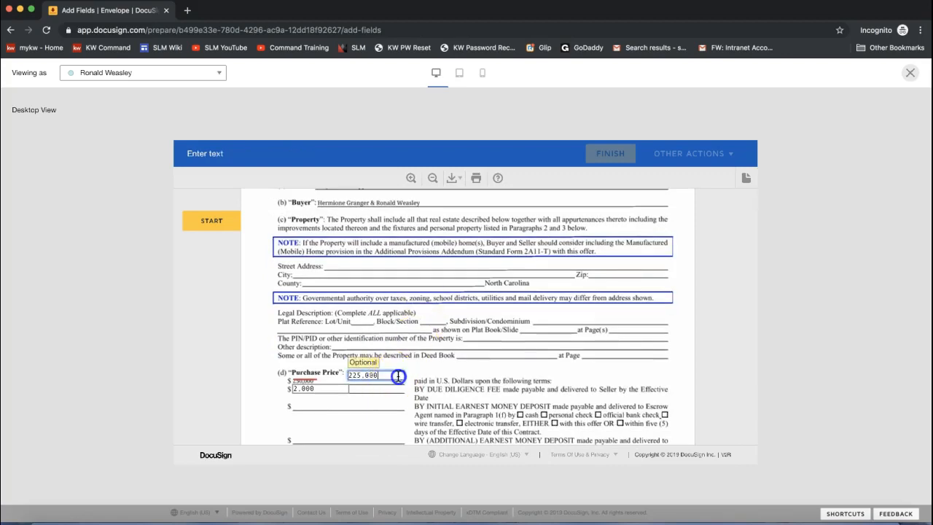
{"action": "scroll", "coordinate": [432, 351], "scroll_direction": "down", "scroll_amount": 2}
{"action": "scroll", "coordinate": [433, 364], "scroll_direction": "down", "scroll_amount": 8}
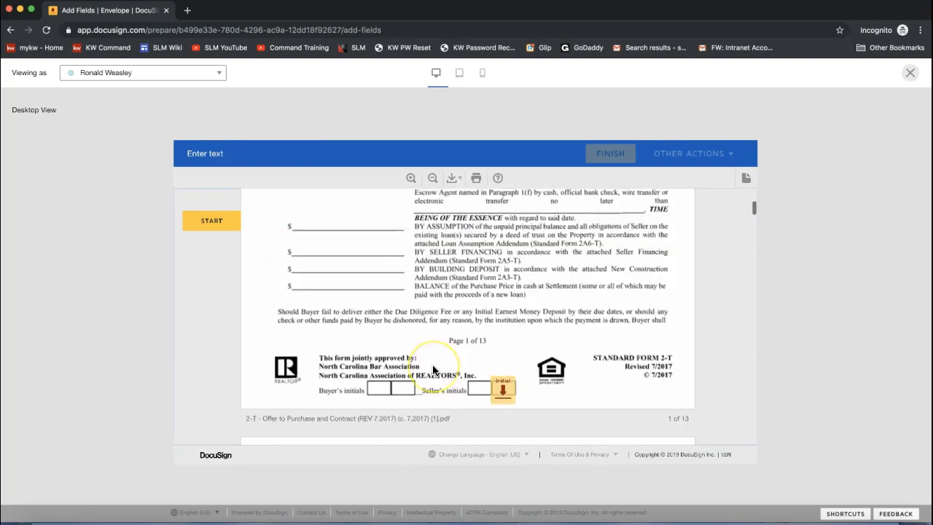
{"action": "left_click", "coordinate": [212, 226]}
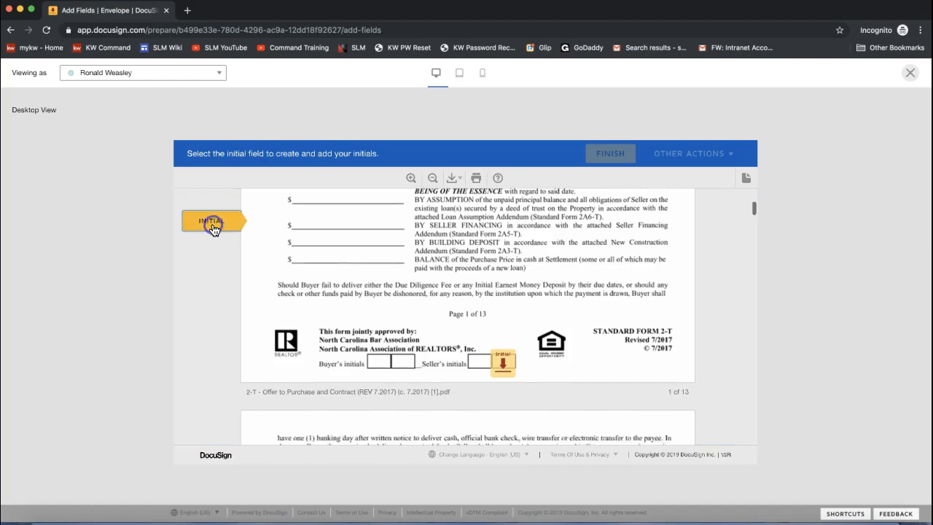
{"action": "left_click", "coordinate": [506, 318]}
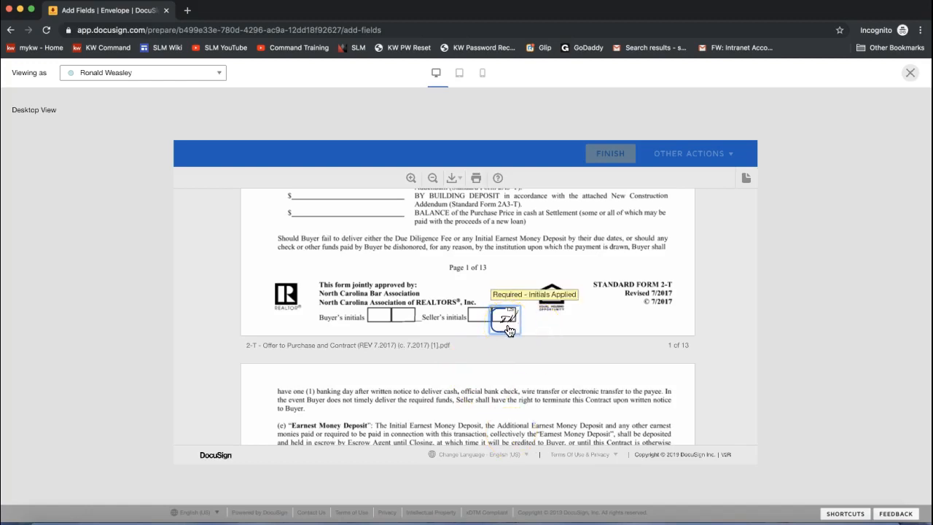
{"action": "scroll", "coordinate": [508, 330], "scroll_direction": "up", "scroll_amount": 10}
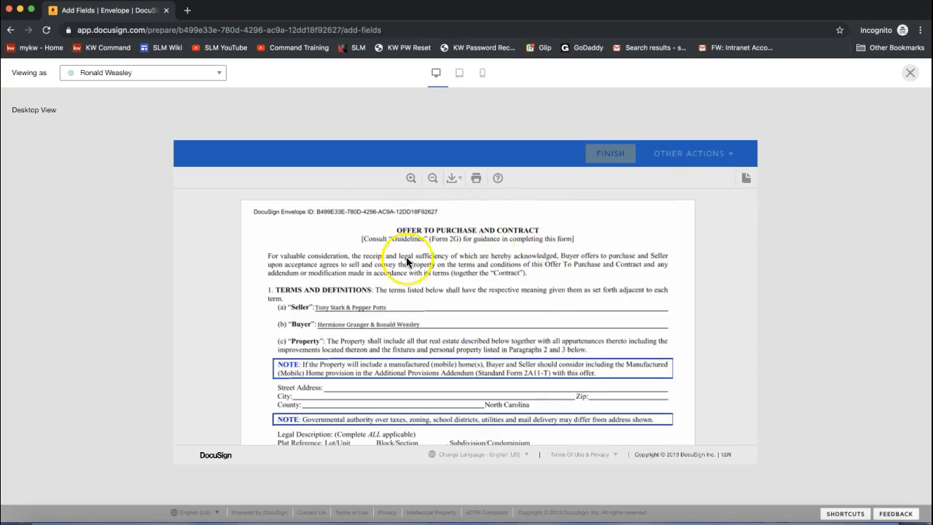
Close the recipient preview and send the 'Please DocuSign - OTP' envelope to both buyers.
{"action": "left_click", "coordinate": [909, 74]}
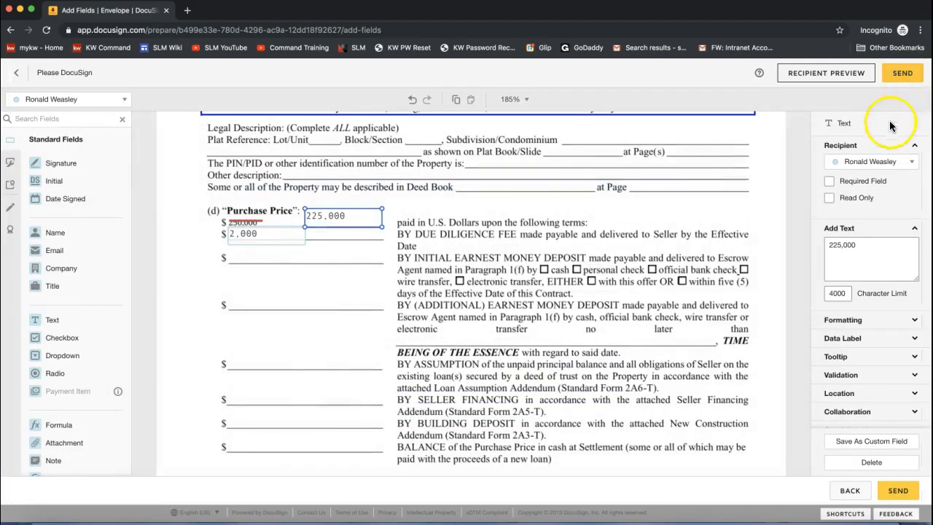
{"action": "left_click", "coordinate": [908, 81]}
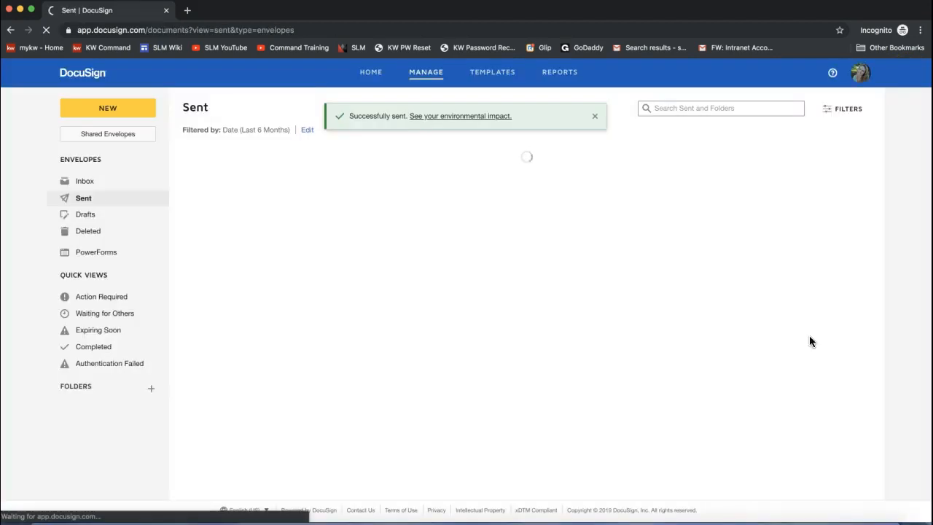
{"action": "left_click", "coordinate": [457, 208]}
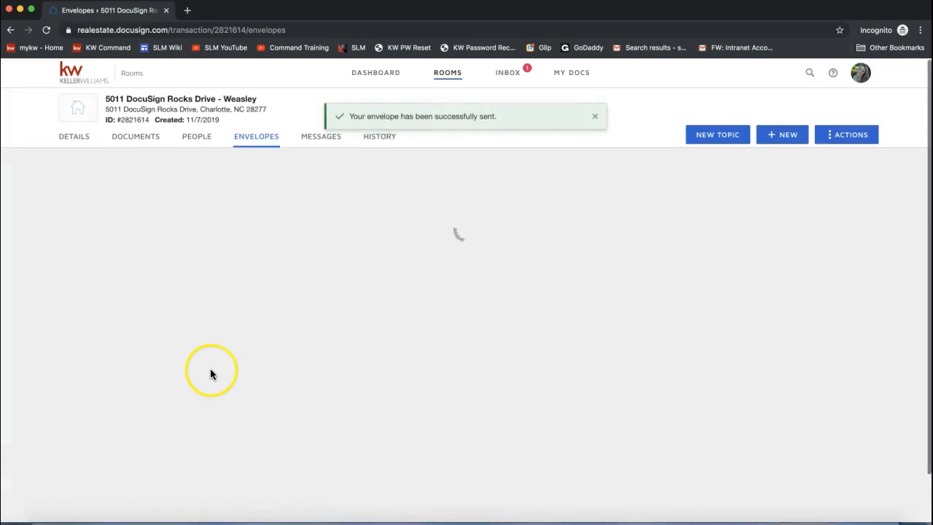